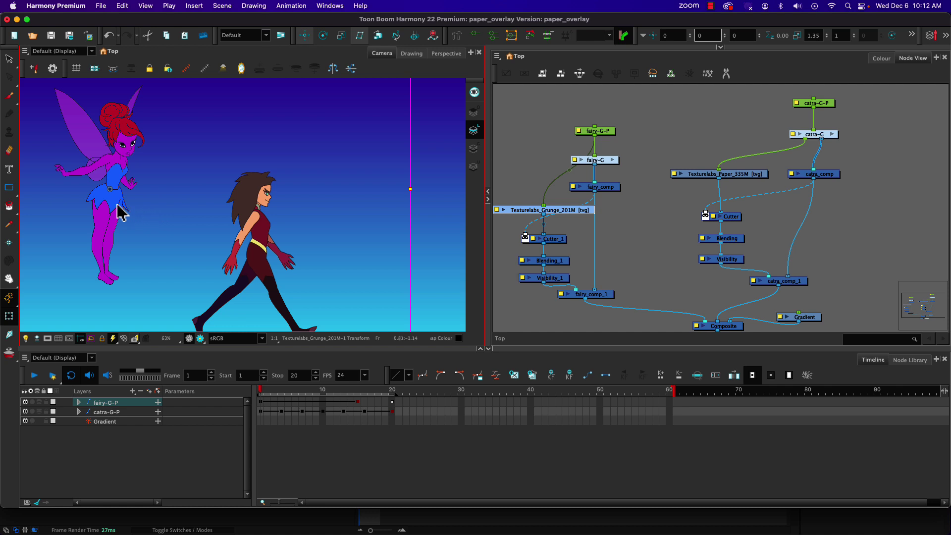
Inspect the fairy palette's colours in the scene palettes list, then return to the node graph.
click(880, 59)
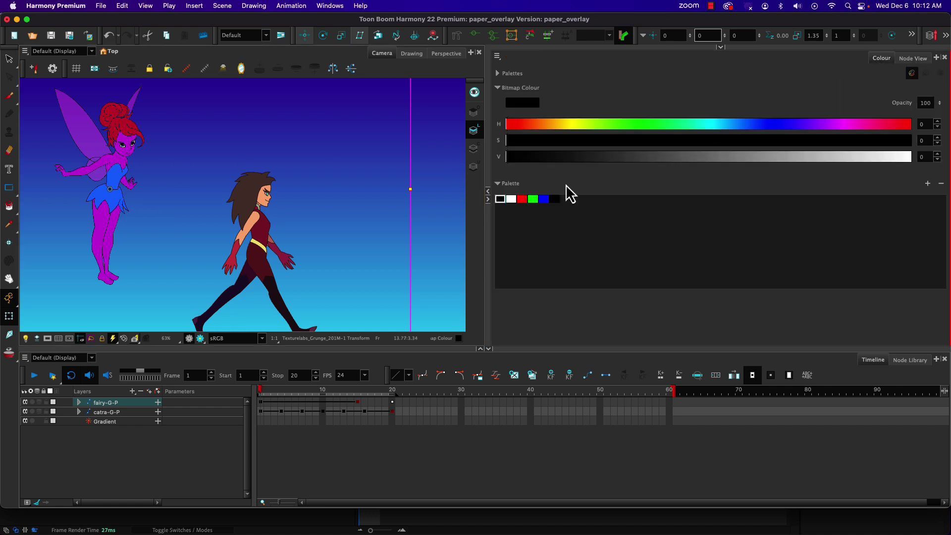
click(498, 73)
click(524, 108)
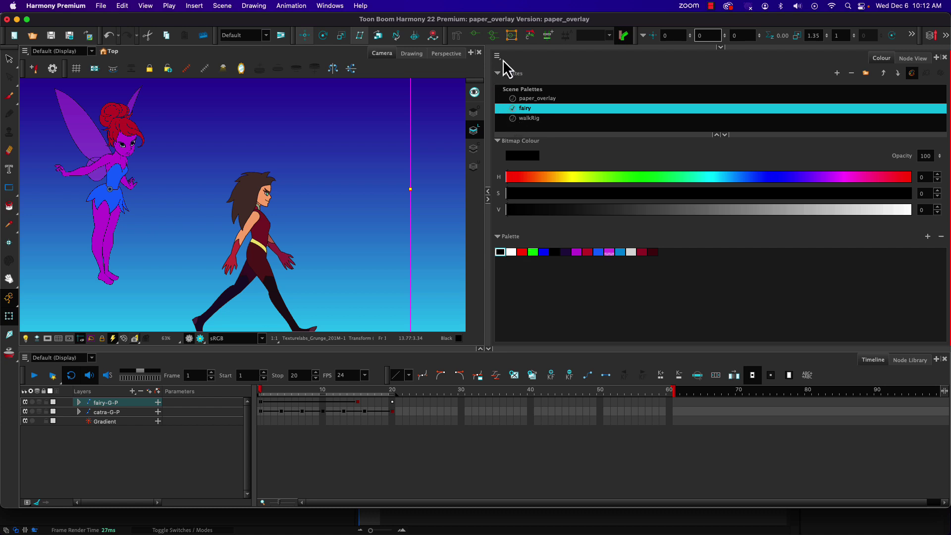
click(498, 73)
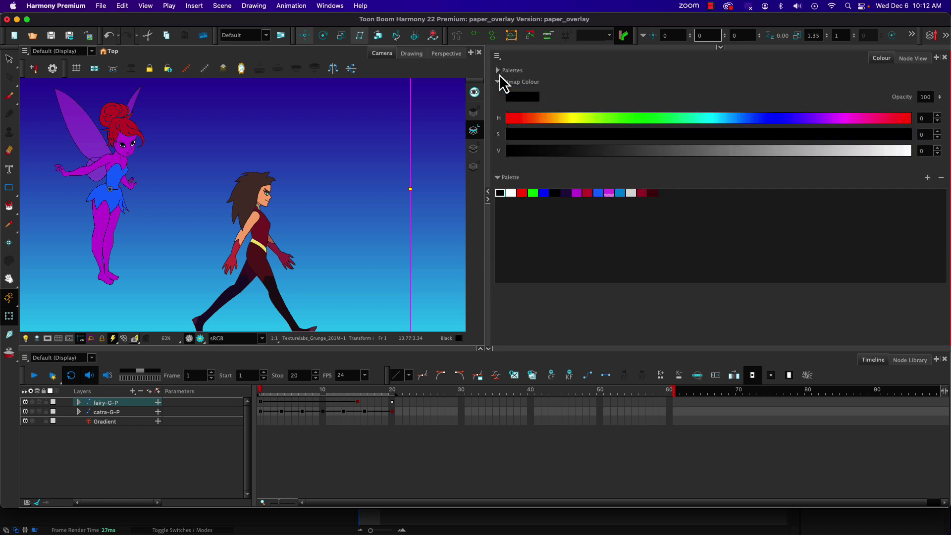
click(912, 60)
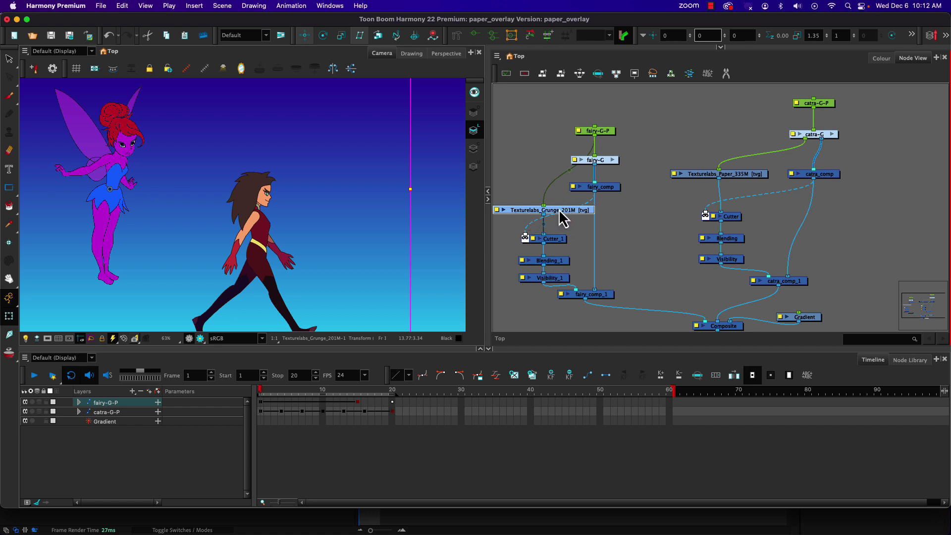
View the Grunge and Texturelabs_Paper_335M texture drawings alone, then return to the camera view.
click(460, 94)
click(412, 53)
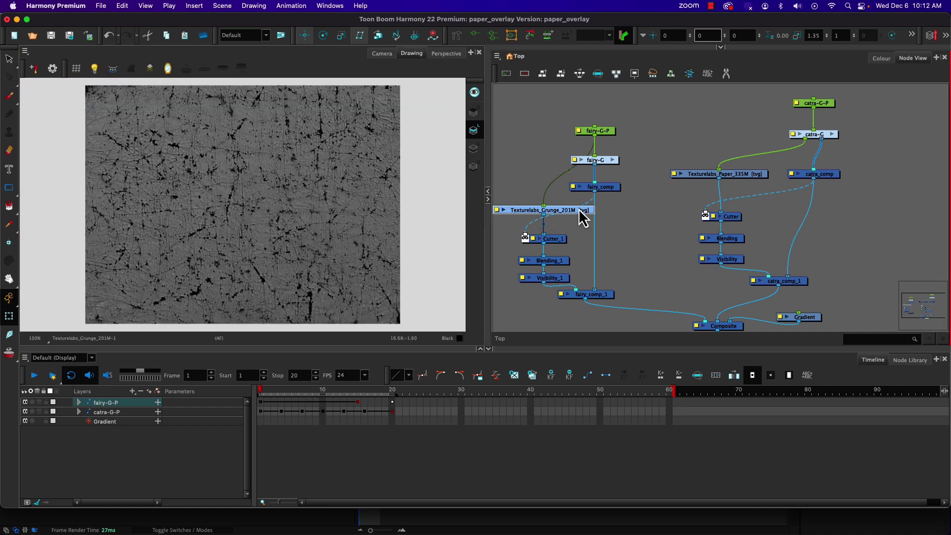
click(708, 175)
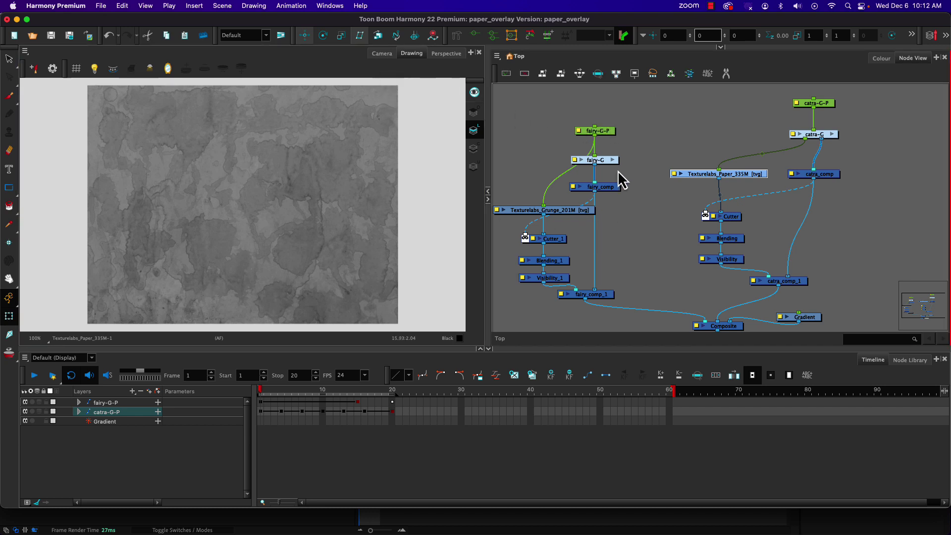
click(385, 55)
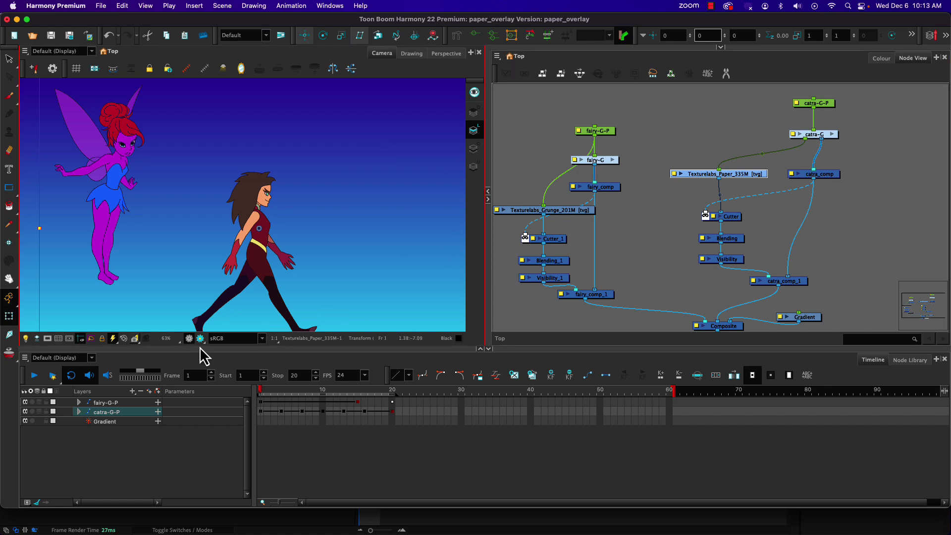
Render-preview the textured characters on Catra at frames 4 and 7, then switch to After Effects.
click(201, 338)
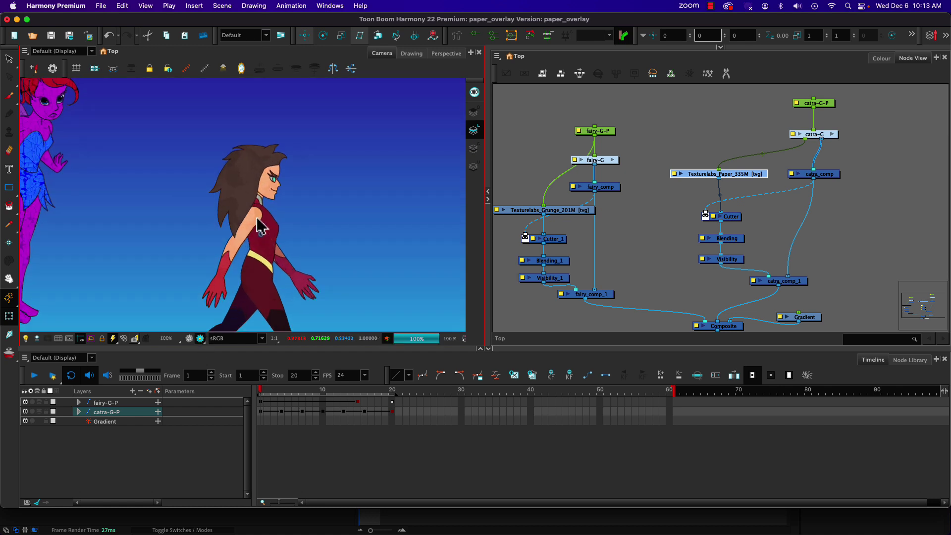
scroll(256, 227, up, 2)
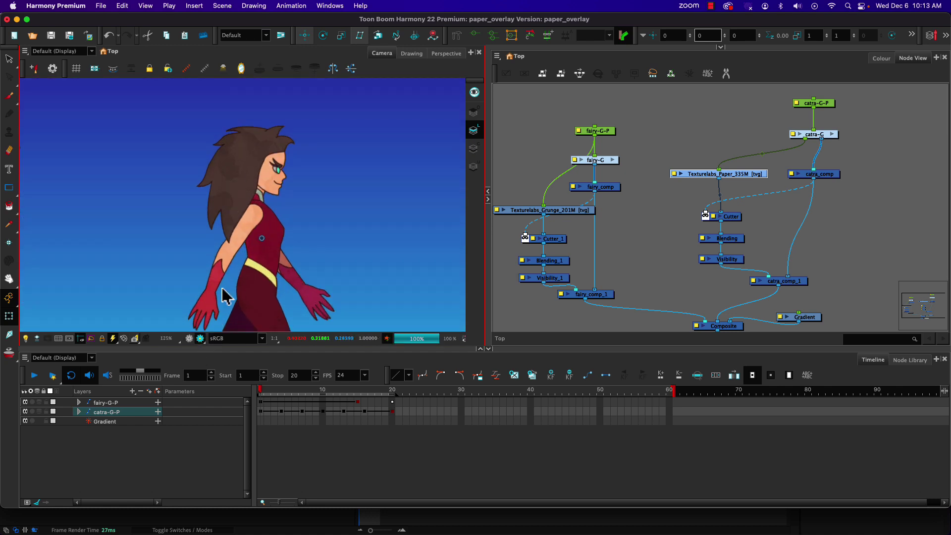
click(282, 389)
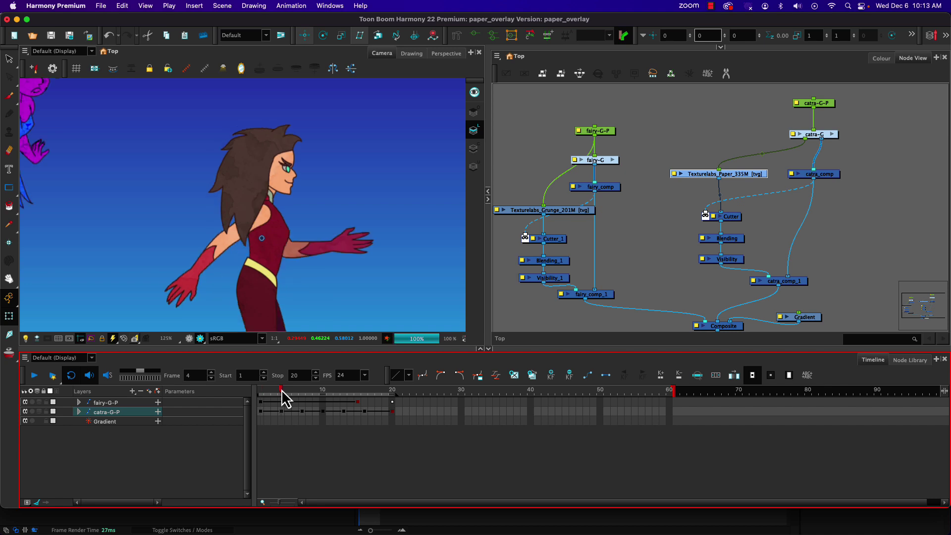
click(301, 394)
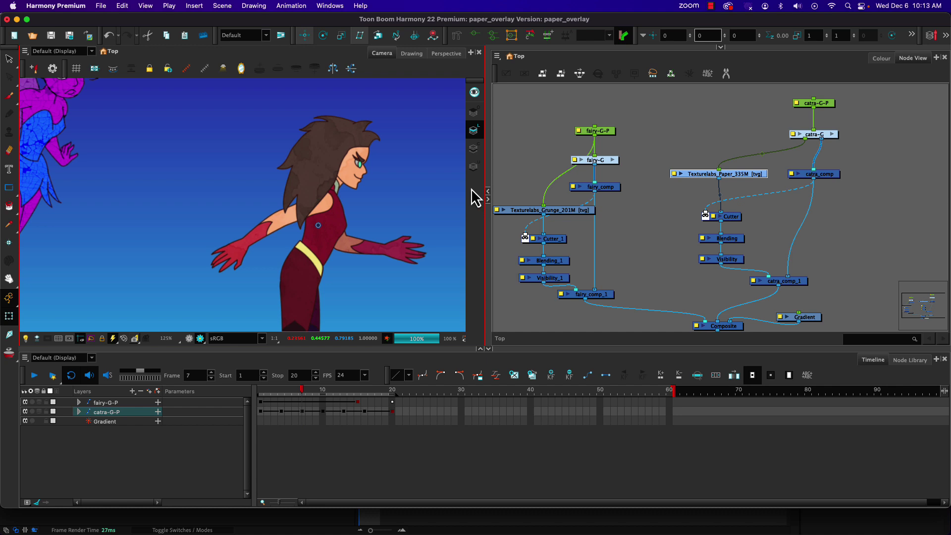
click(924, 92)
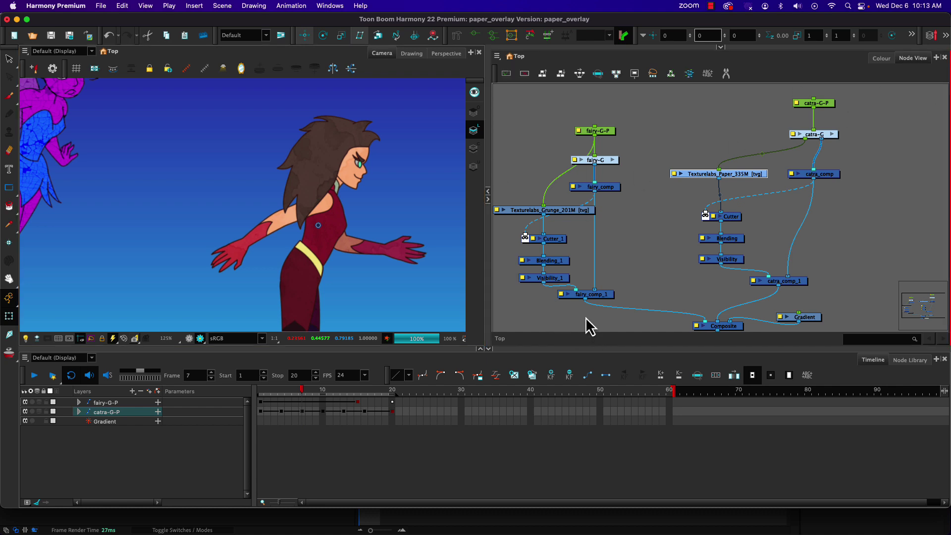
key(super+Tab)
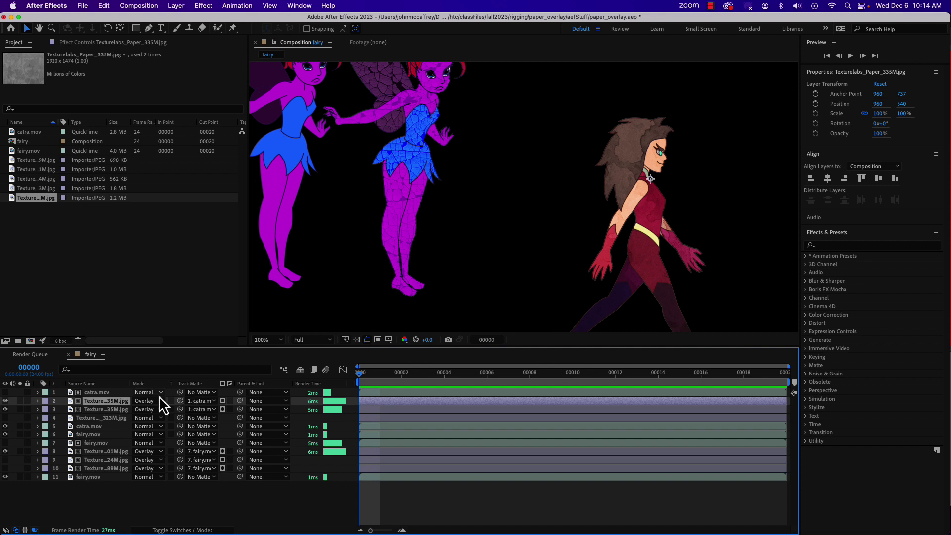
click(281, 225)
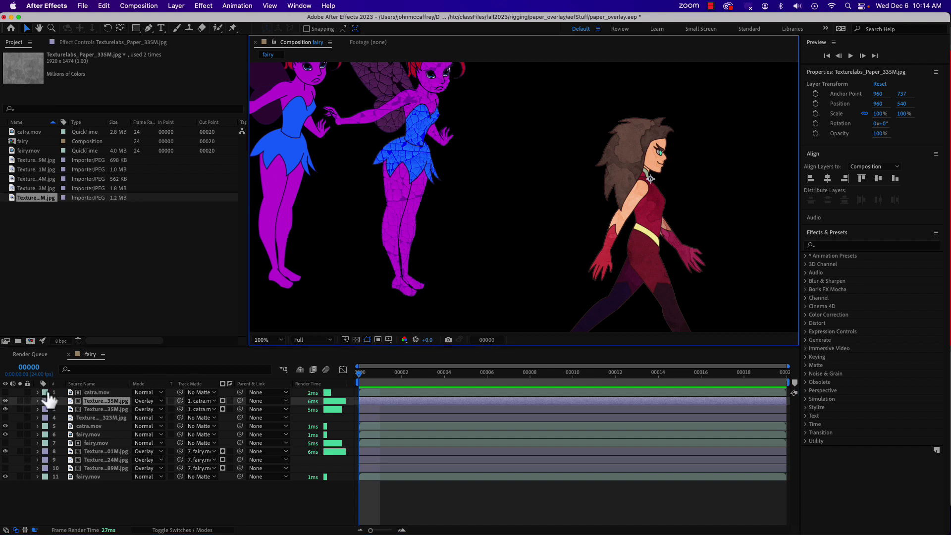
click(87, 477)
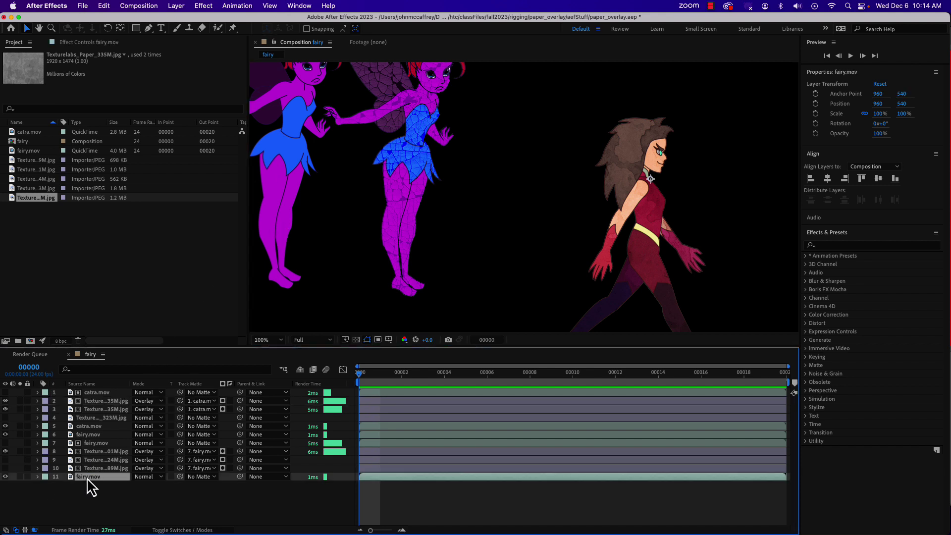
click(87, 435)
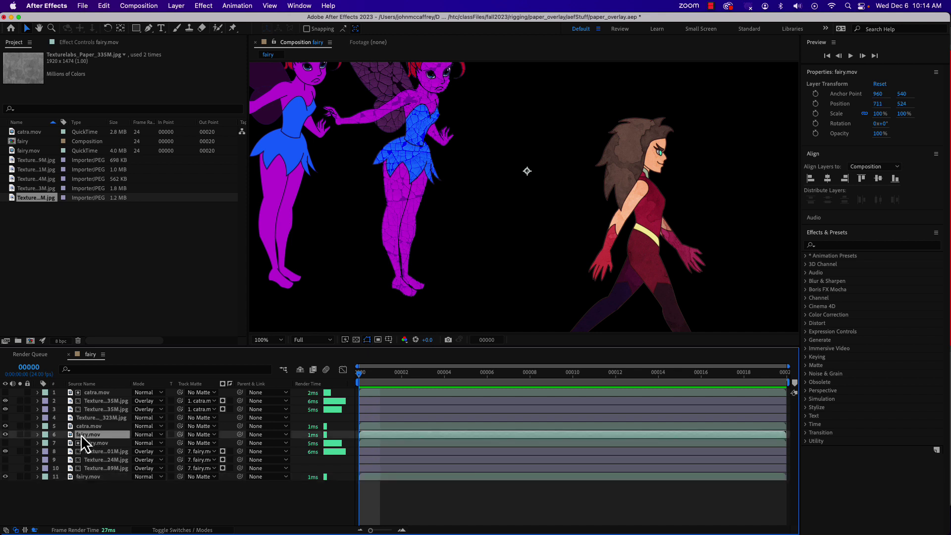
click(6, 434)
key(super+shift+a)
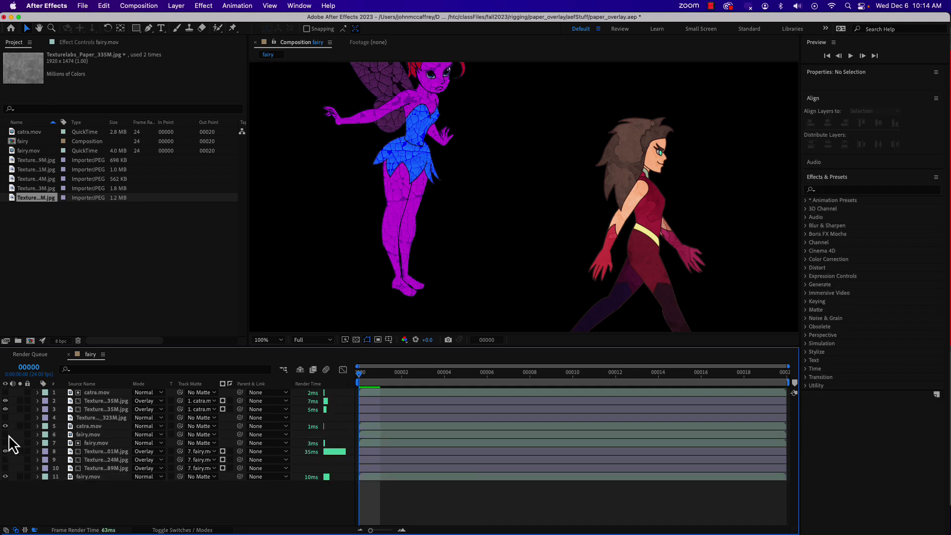
click(6, 434)
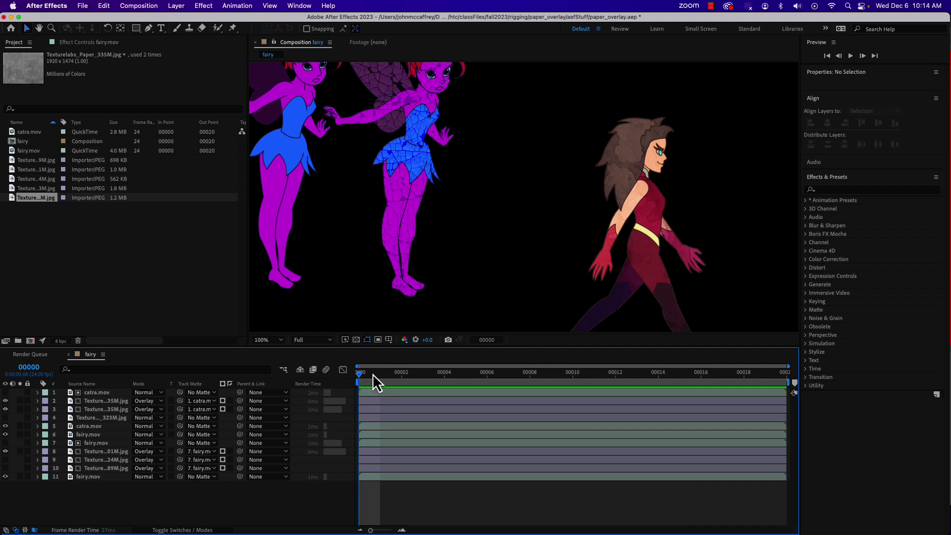
drag(376, 382, 399, 377)
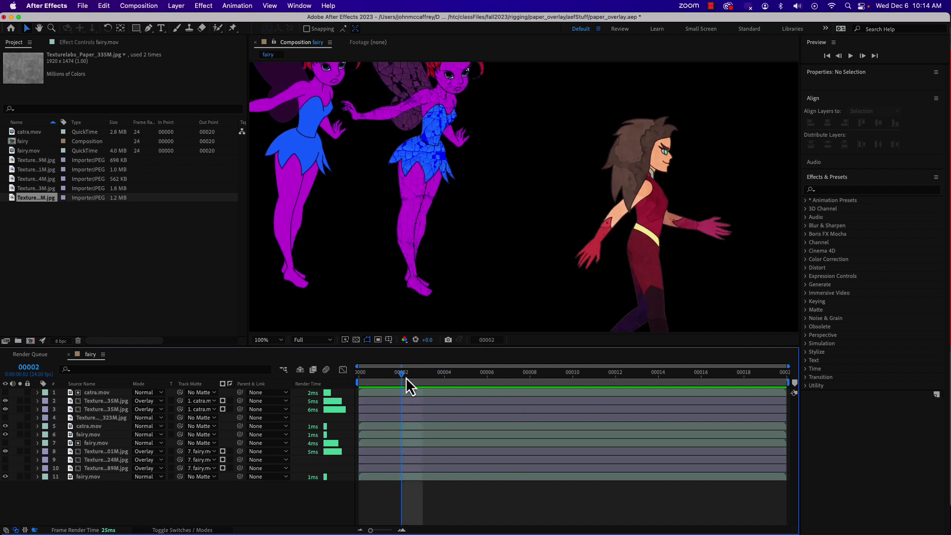
drag(403, 382, 356, 368)
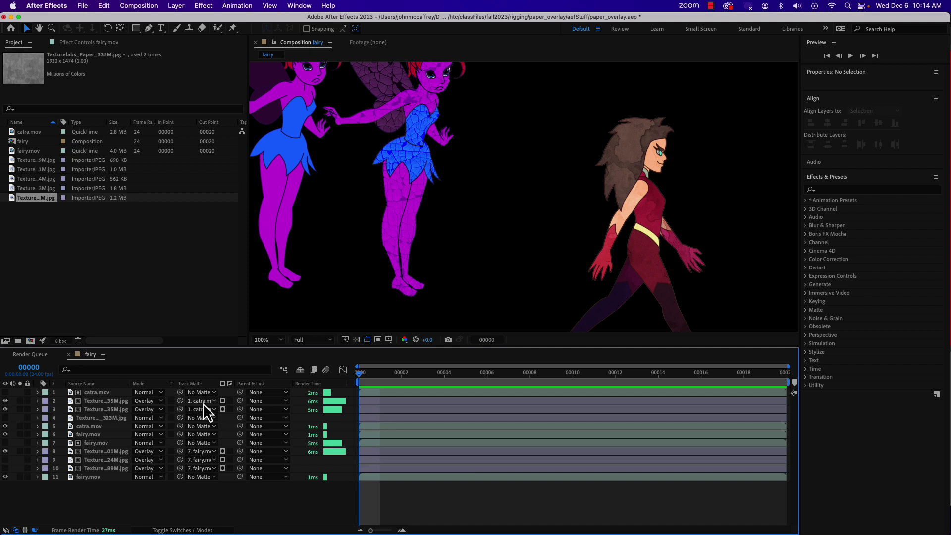
Set the paper texture layer to Normal and re-matte it to catra.mov.
click(144, 410)
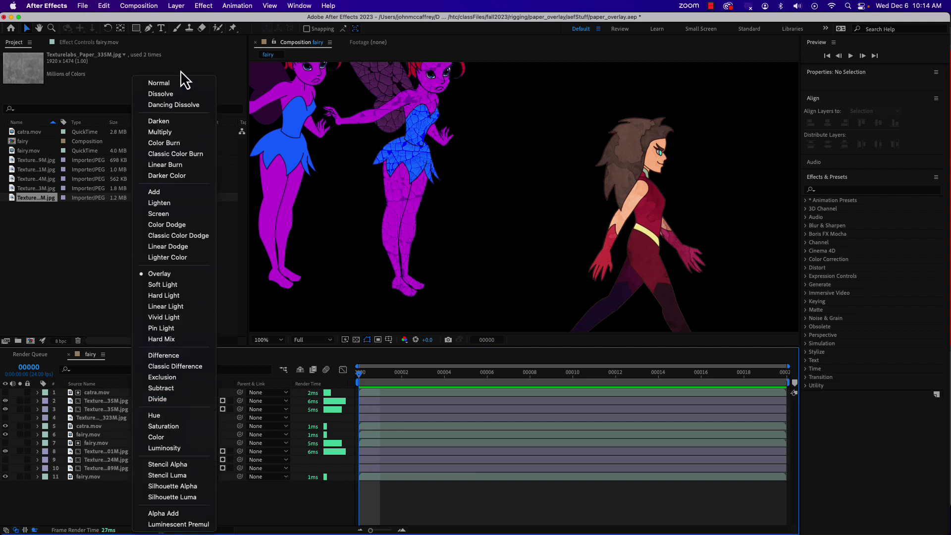
click(175, 83)
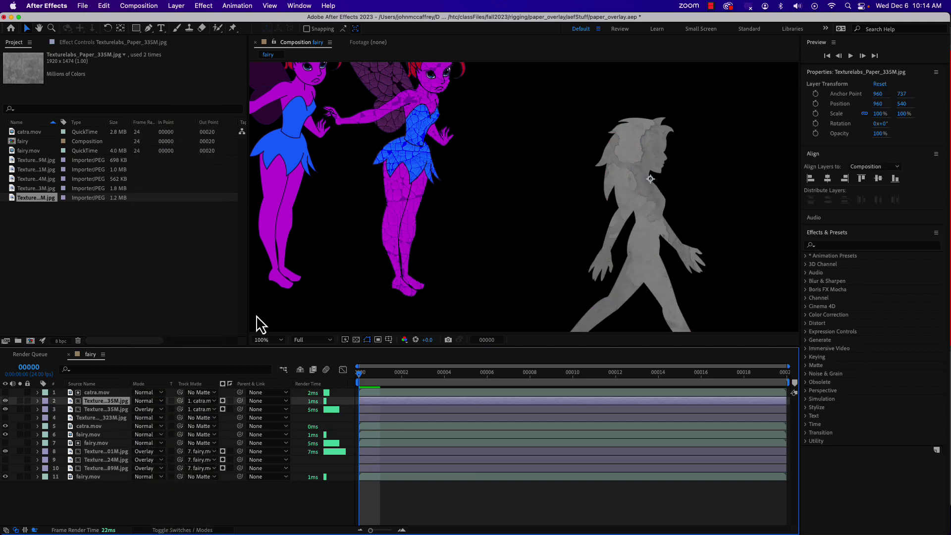
click(218, 402)
click(218, 403)
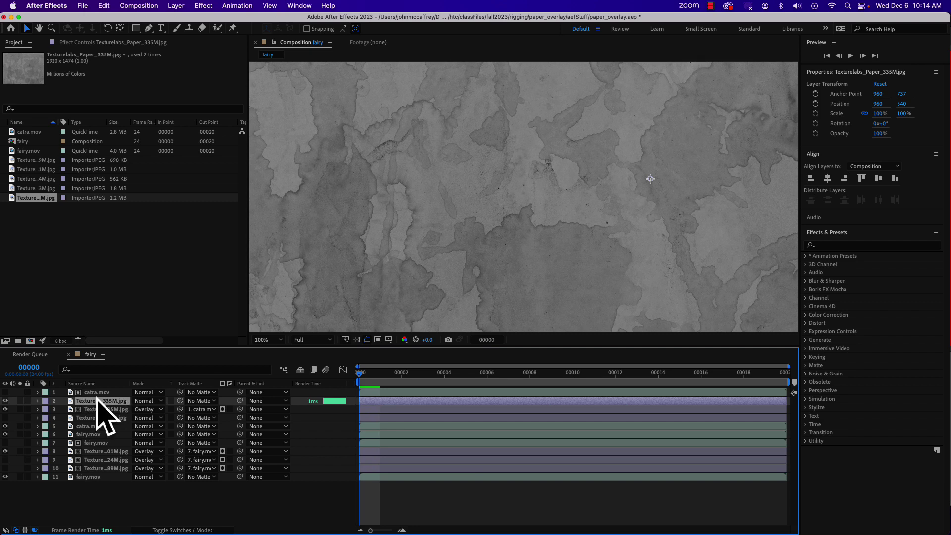
click(199, 401)
click(205, 418)
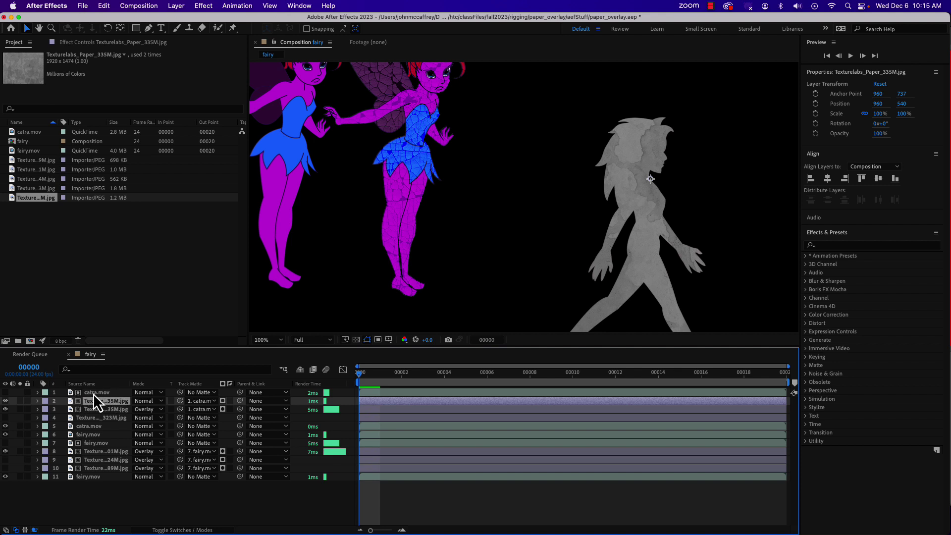
Toggle catra.mov's visibility, return the paper texture to Overlay, then hide it to compare.
click(5, 392)
click(5, 393)
click(150, 404)
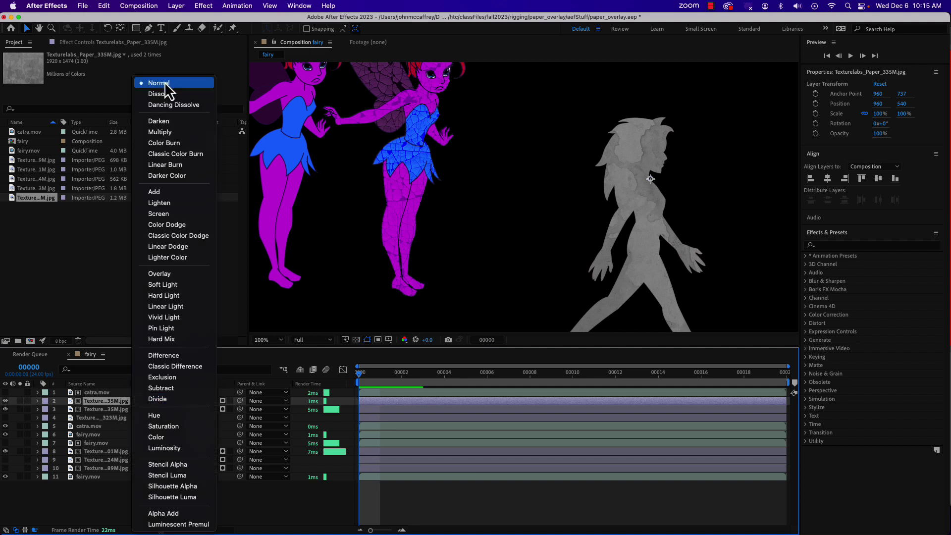
click(163, 277)
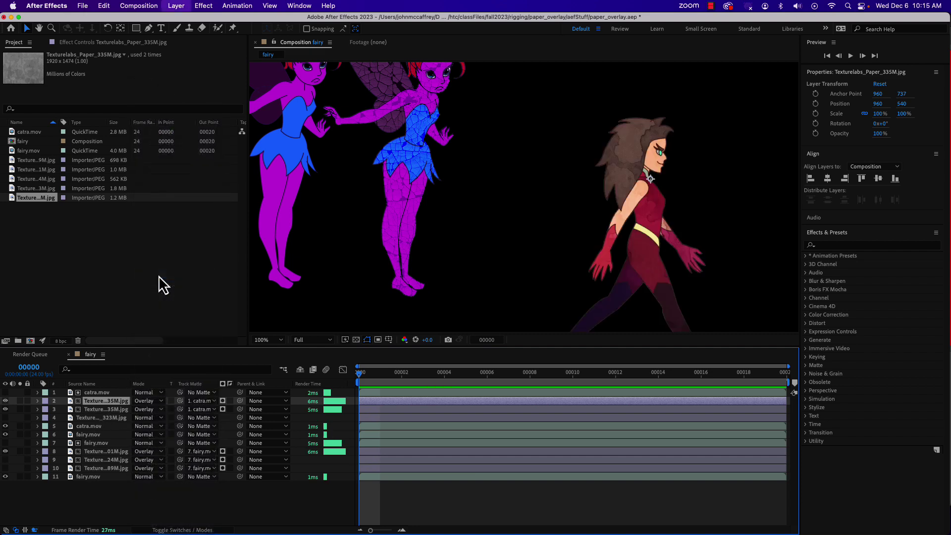
click(6, 401)
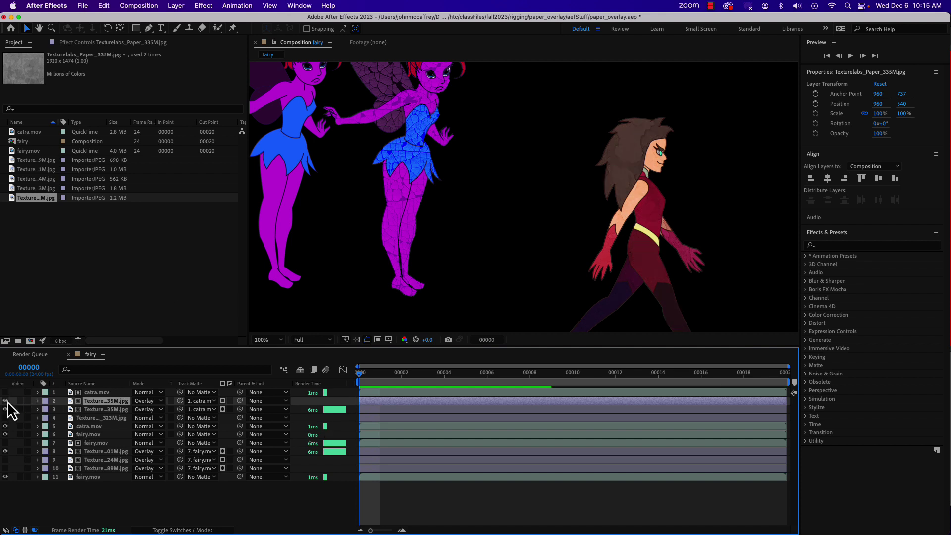
Show Catra's paper texture again, preview frames 0–4 of the fairy composition, then return to Harmony.
click(6, 402)
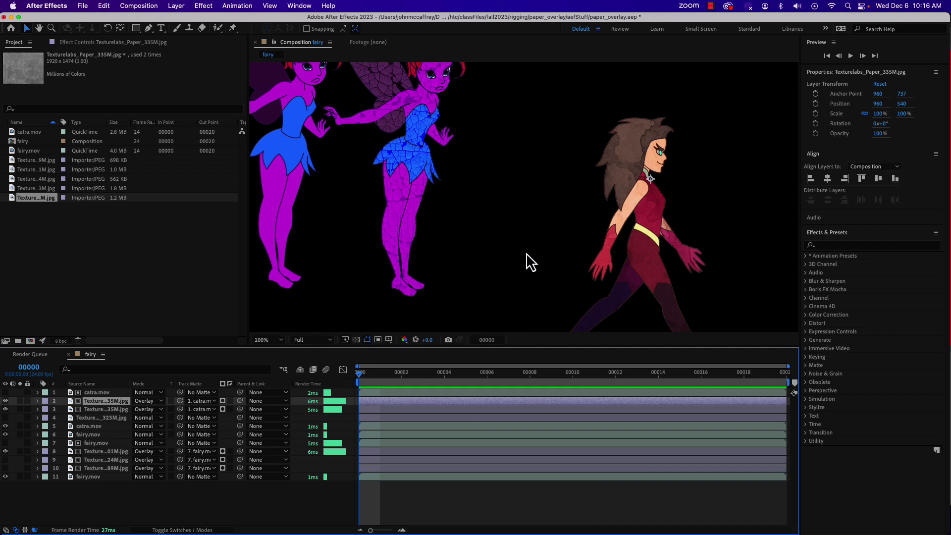
drag(361, 382, 263, 338)
key(space)
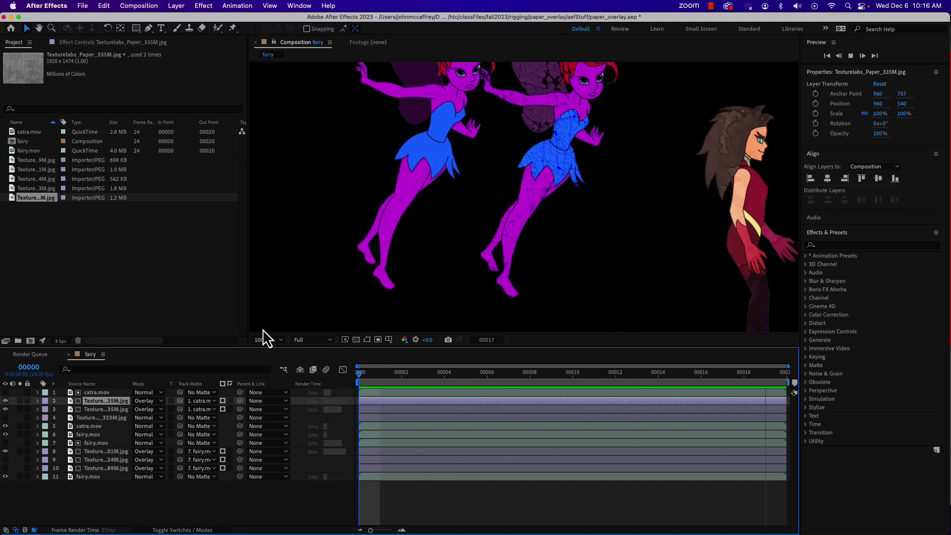
key(space)
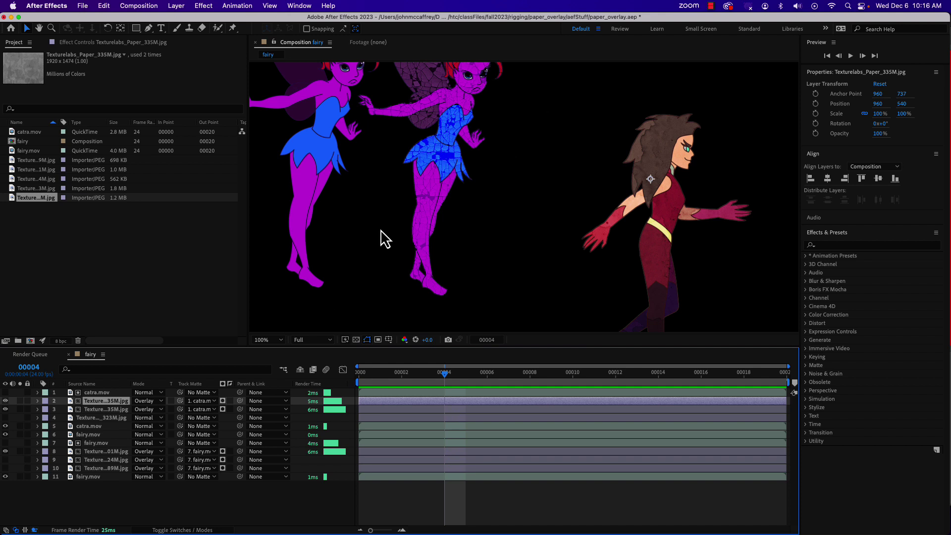
key(super+Tab)
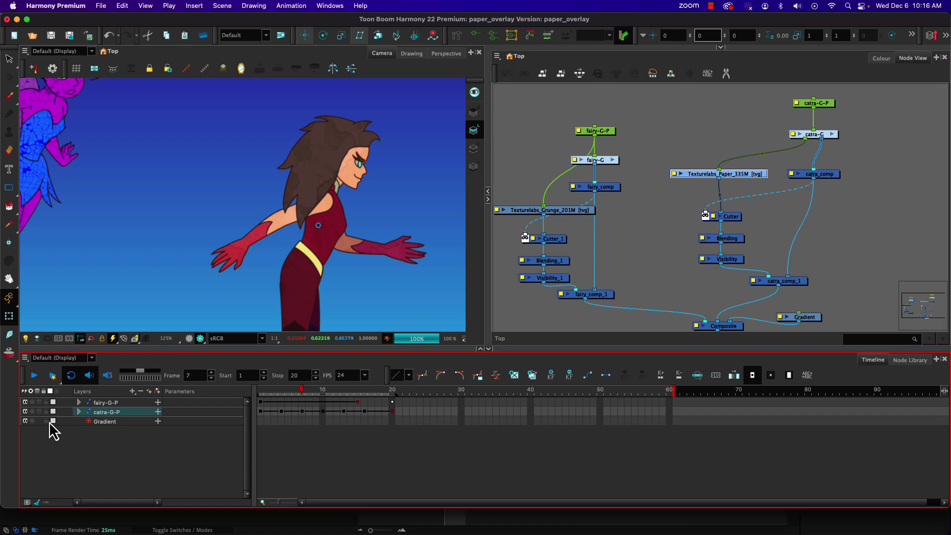
Switch off the catra-G-P and Gradient layers and disable the fairy's grunge texture nodes.
click(25, 413)
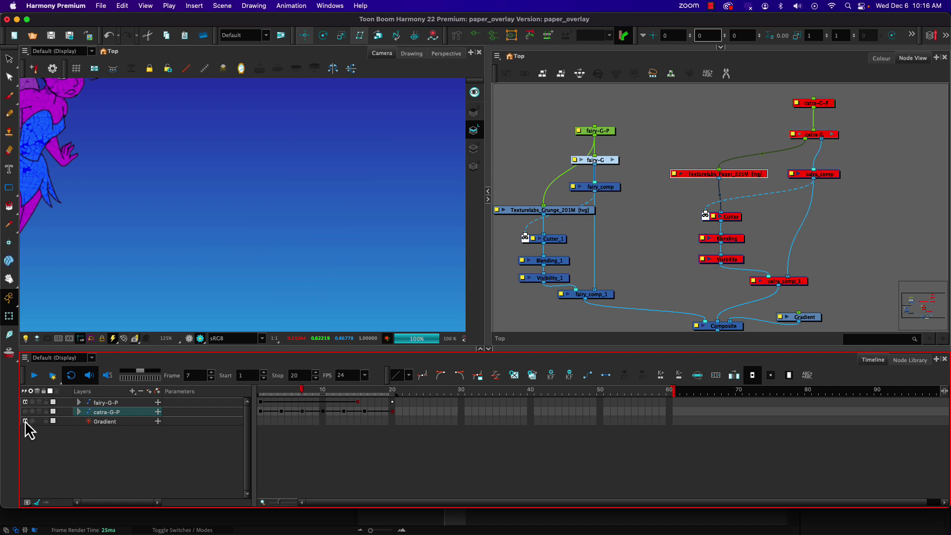
click(26, 421)
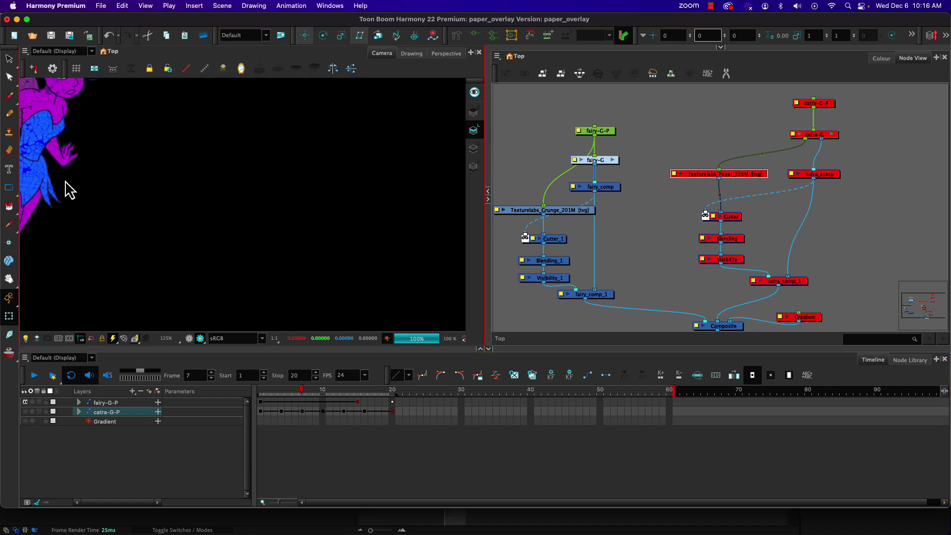
drag(69, 190, 238, 244)
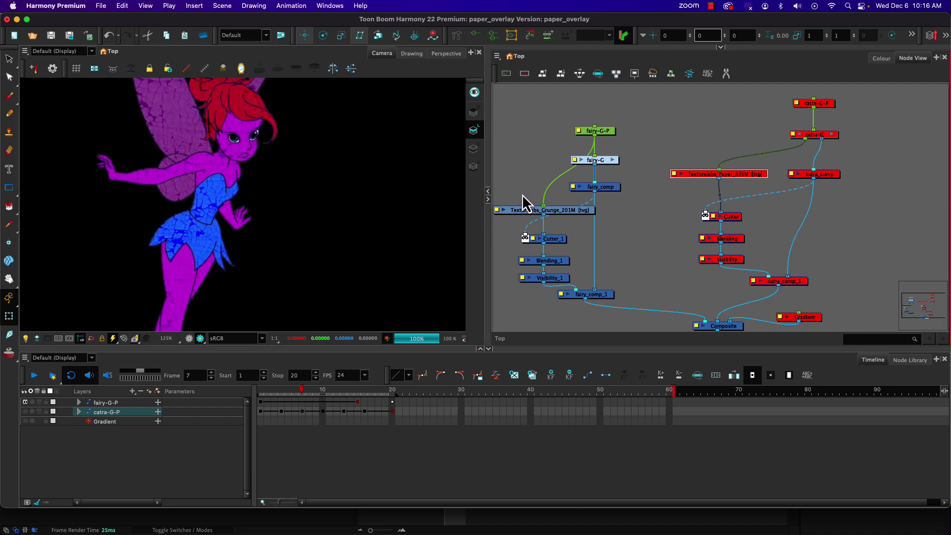
click(524, 210)
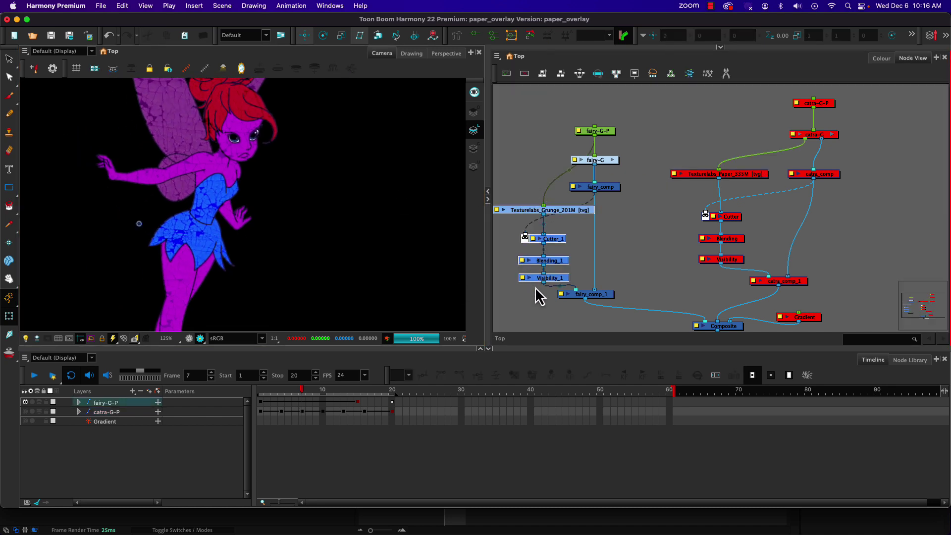
key(d)
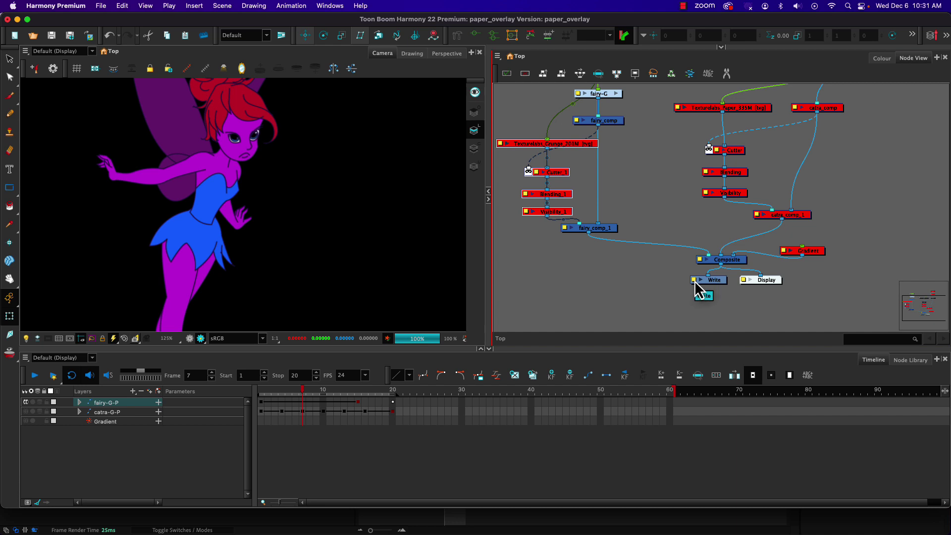
Keep QuickTime Movie as the Write node's output format.
double_click(696, 281)
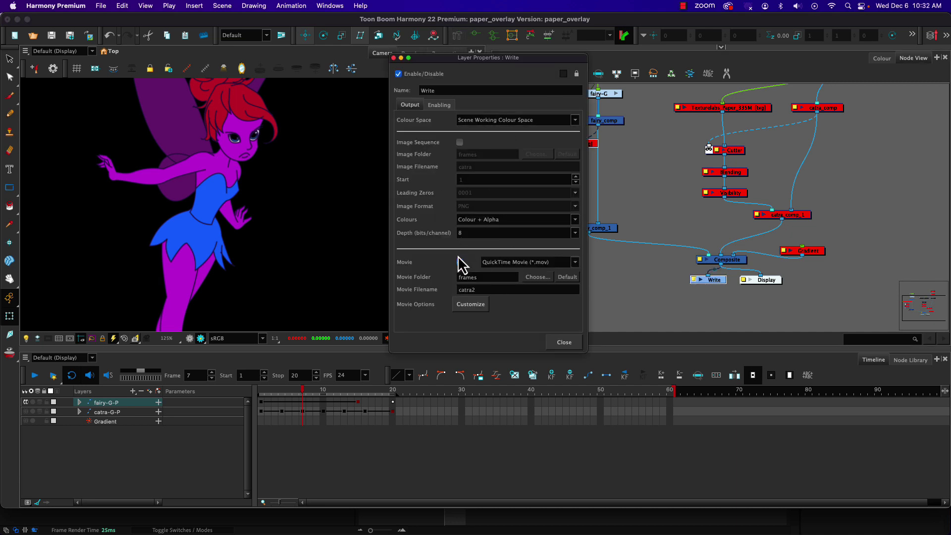
click(575, 264)
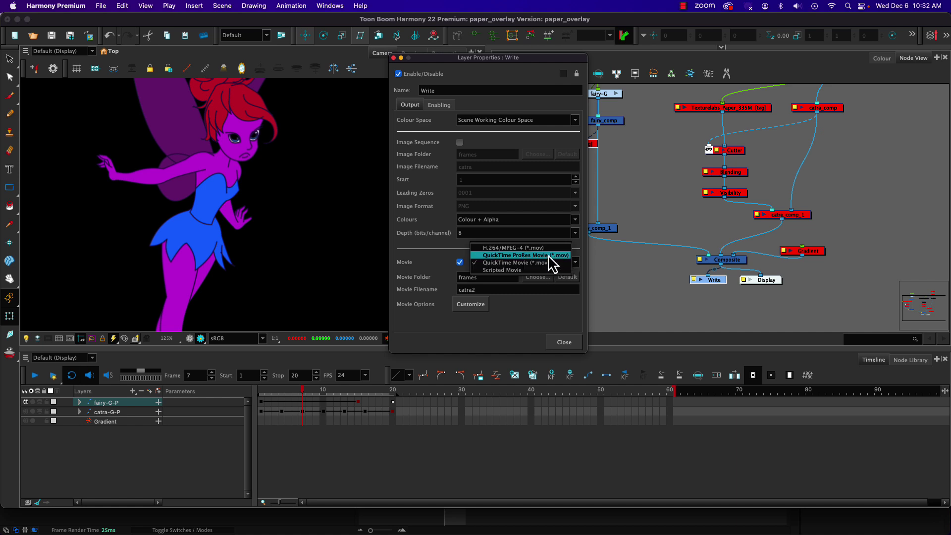
click(537, 262)
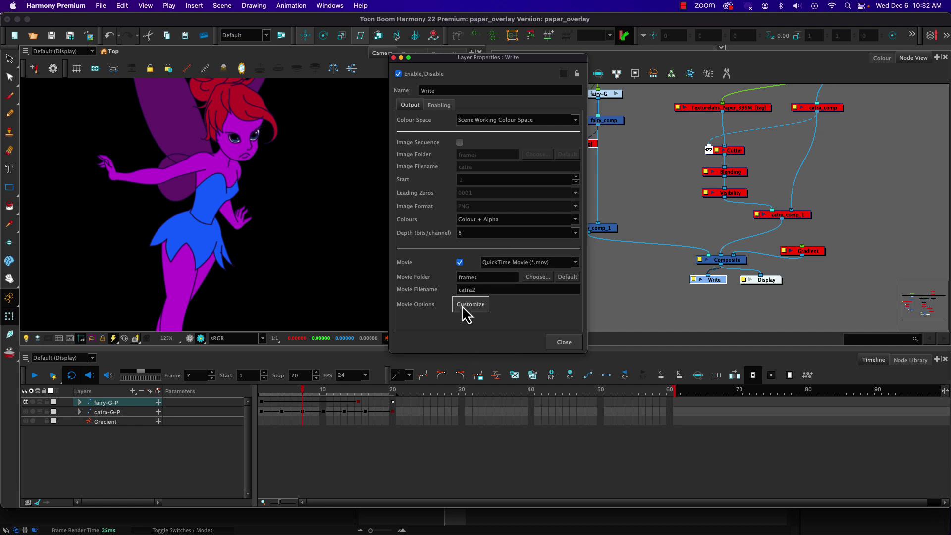
Set the movie codec to Apple ProRes 4444 (Legacy) with alpha and close the Write node.
click(471, 305)
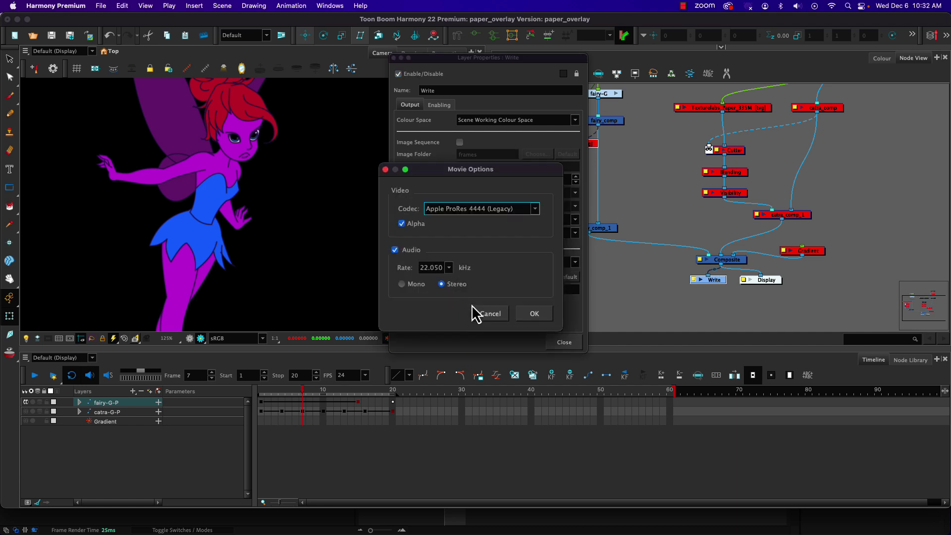
click(454, 207)
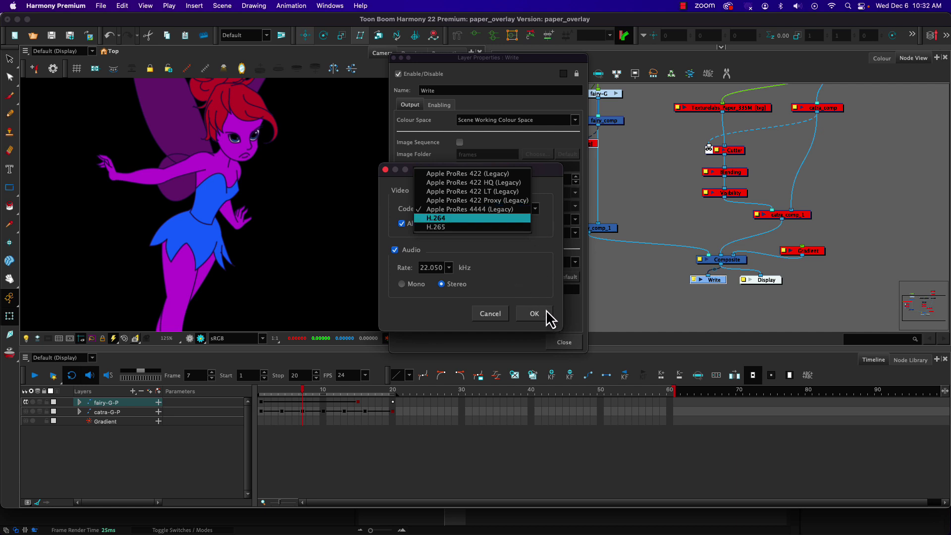
click(485, 202)
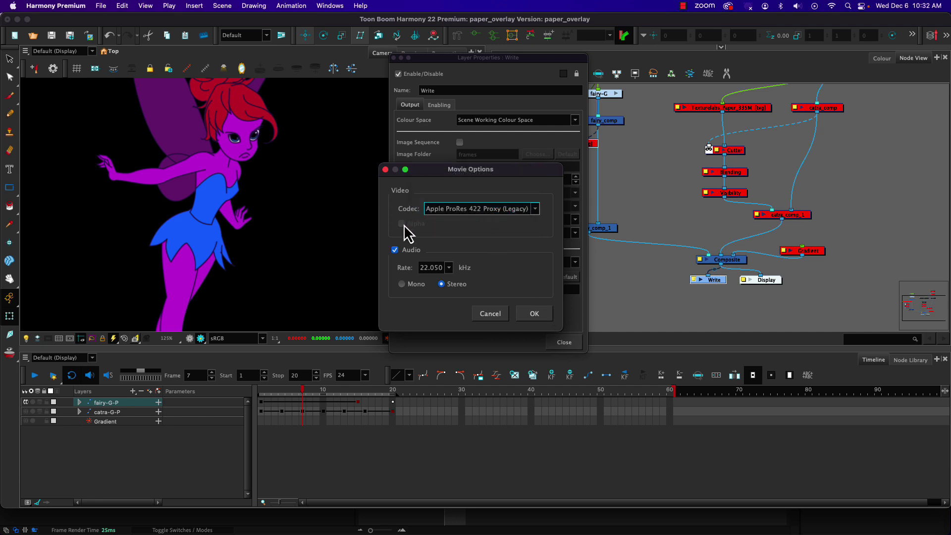
click(469, 210)
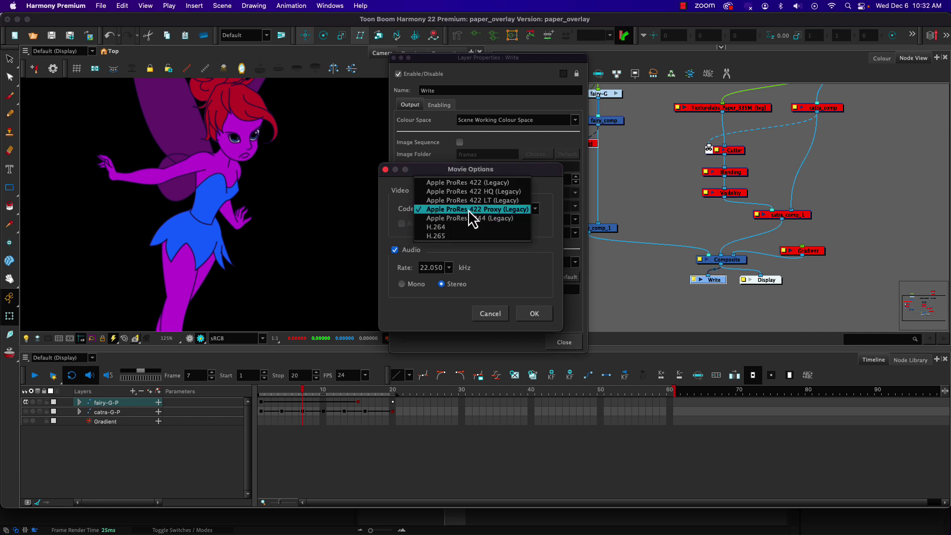
click(467, 218)
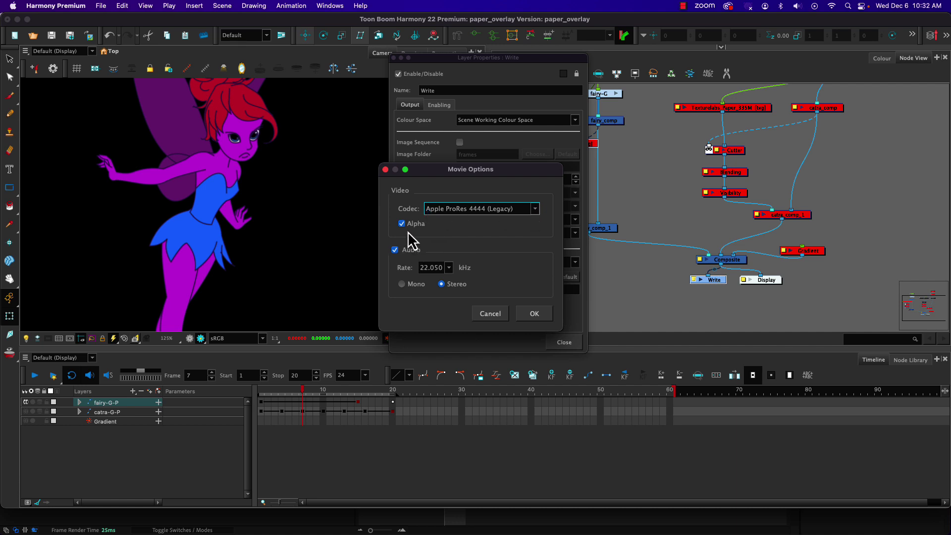
click(533, 316)
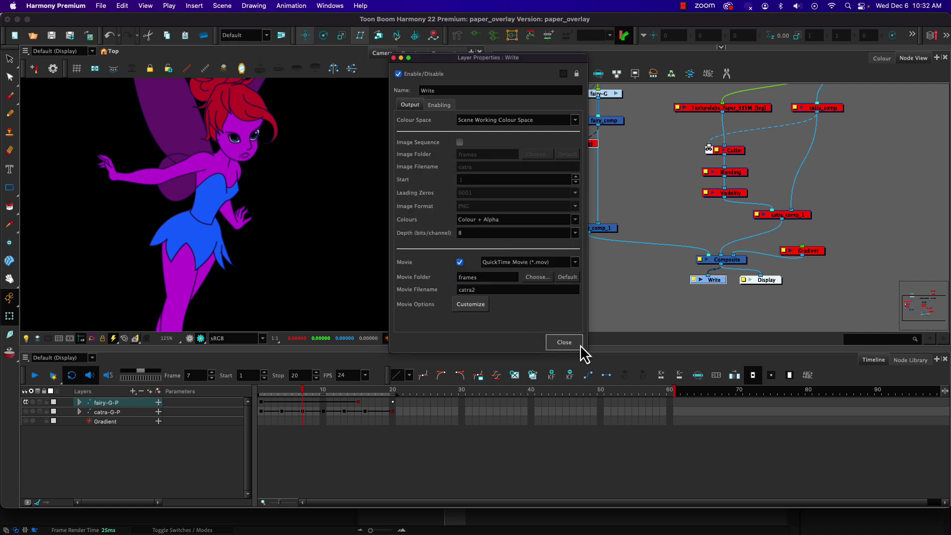
click(564, 342)
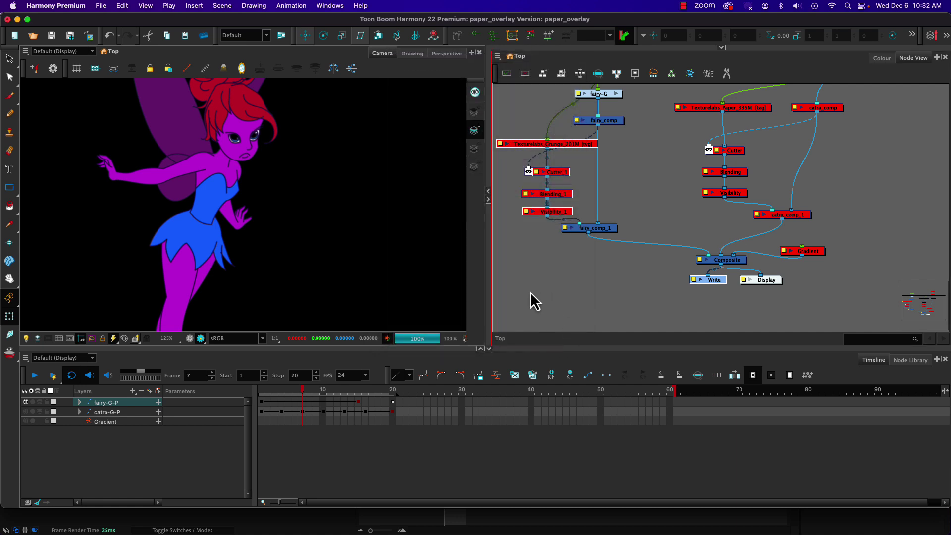
click(101, 6)
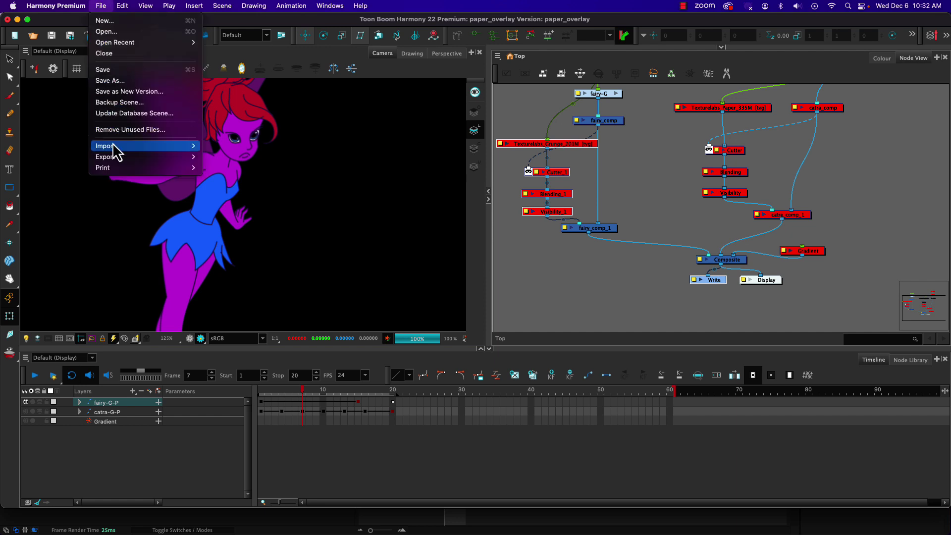
Change the Write node's movie filename from catra2 to fairy.
mouse_move(119, 156)
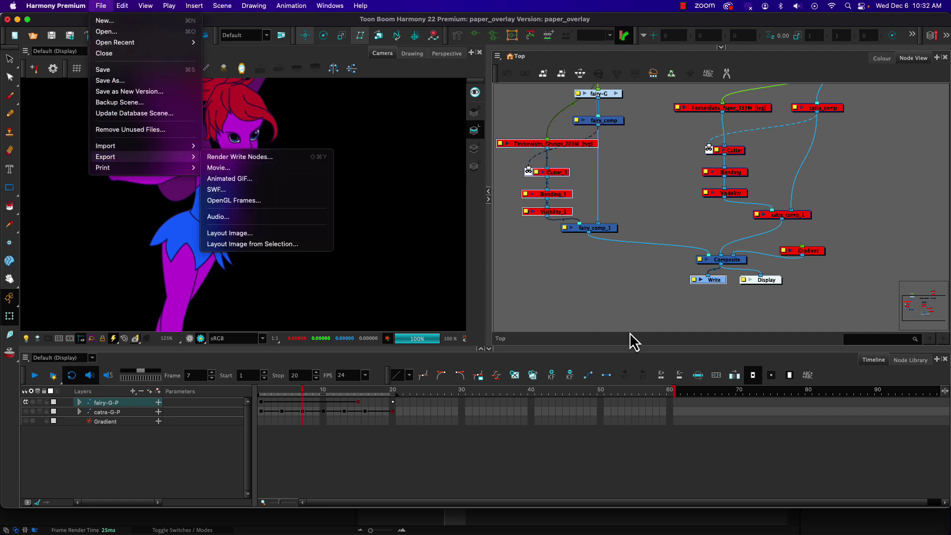
click(701, 280)
double_click(694, 281)
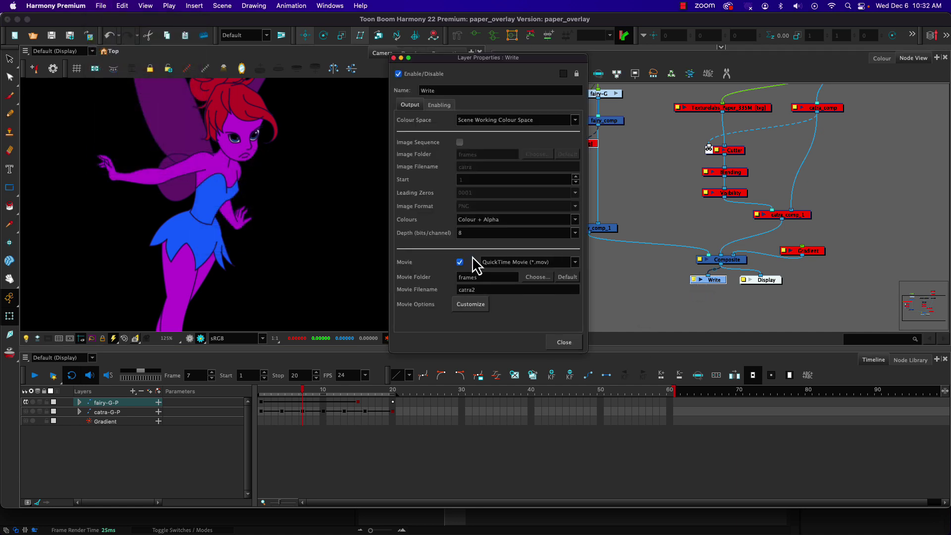
click(479, 277)
drag(501, 288, 412, 290)
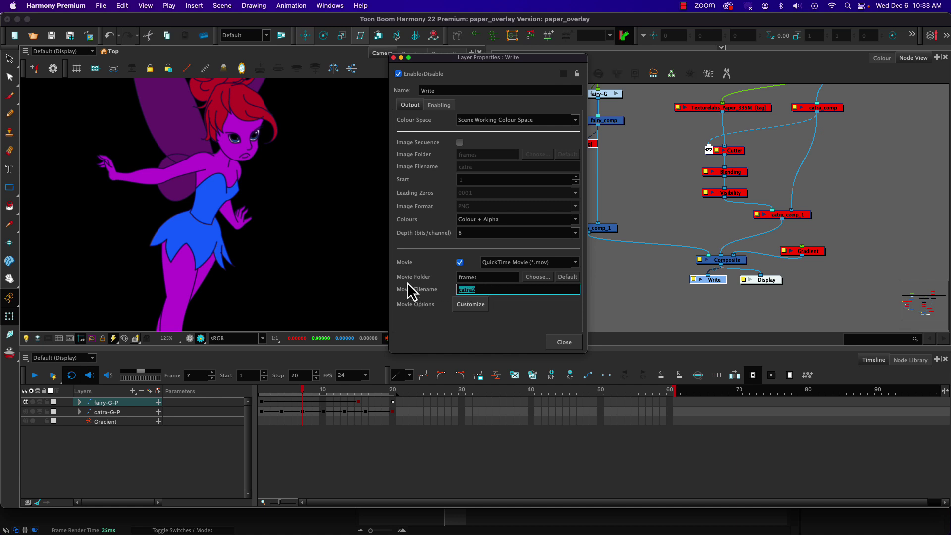
text(fairy)
click(563, 342)
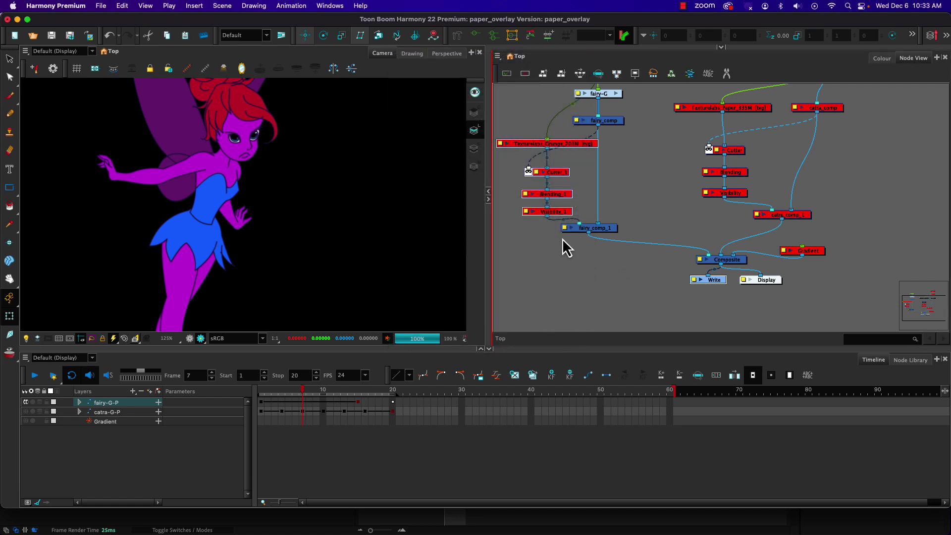
Re-enable the Texturelabs_Grunge node and delete the fairy's Cutter_1, Blending_1 and Visibility_1 nodes.
click(515, 169)
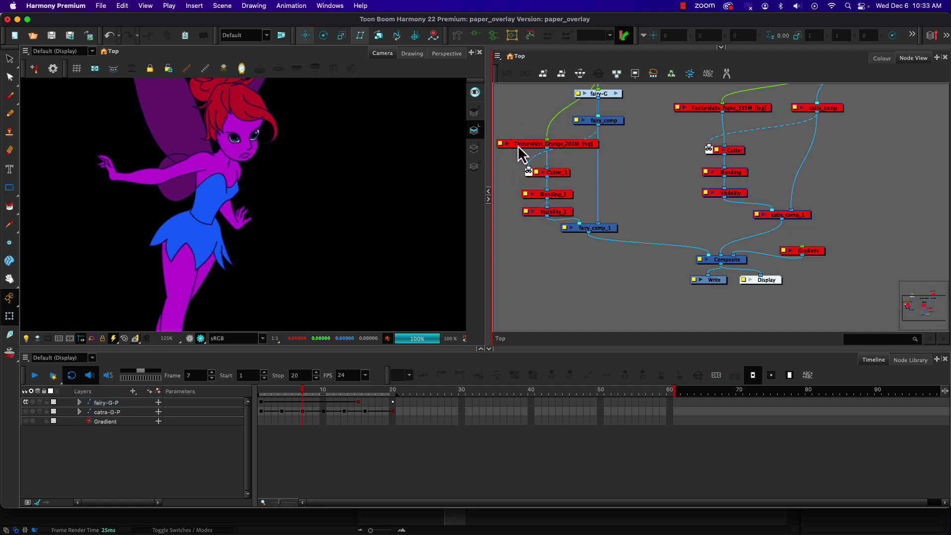
click(520, 146)
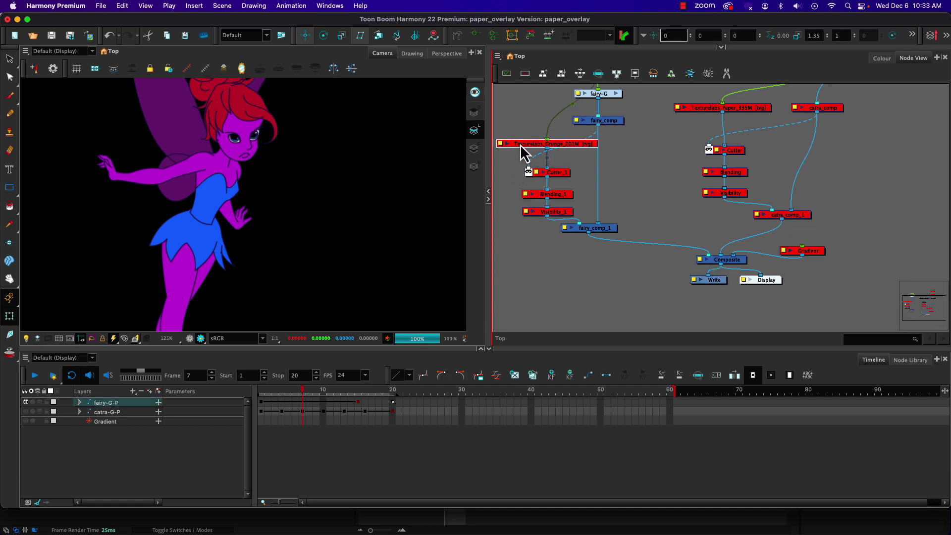
click(521, 145)
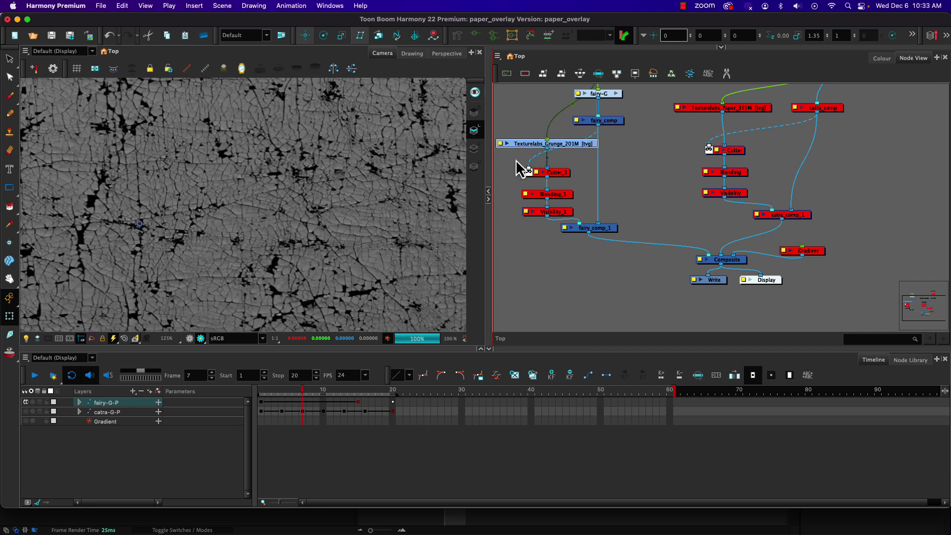
click(515, 161)
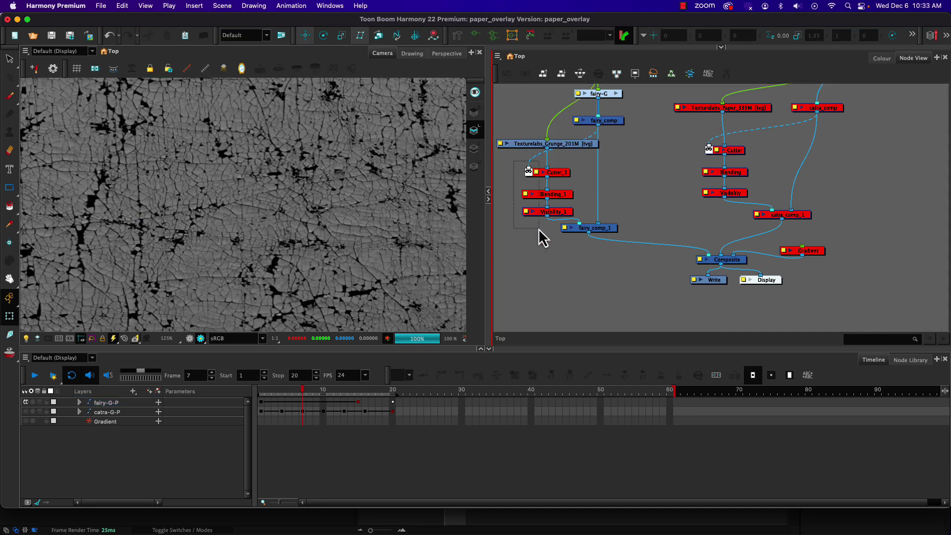
key(Delete)
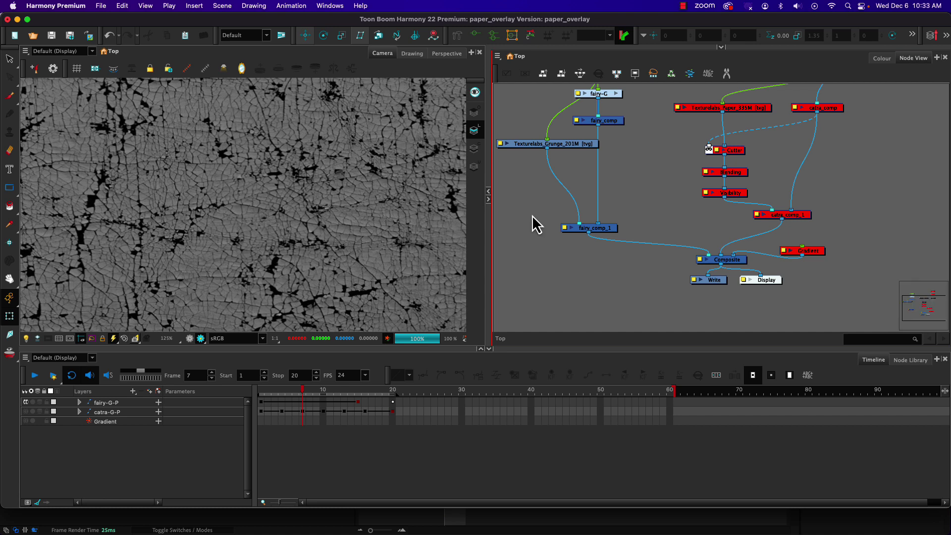
key(Tab)
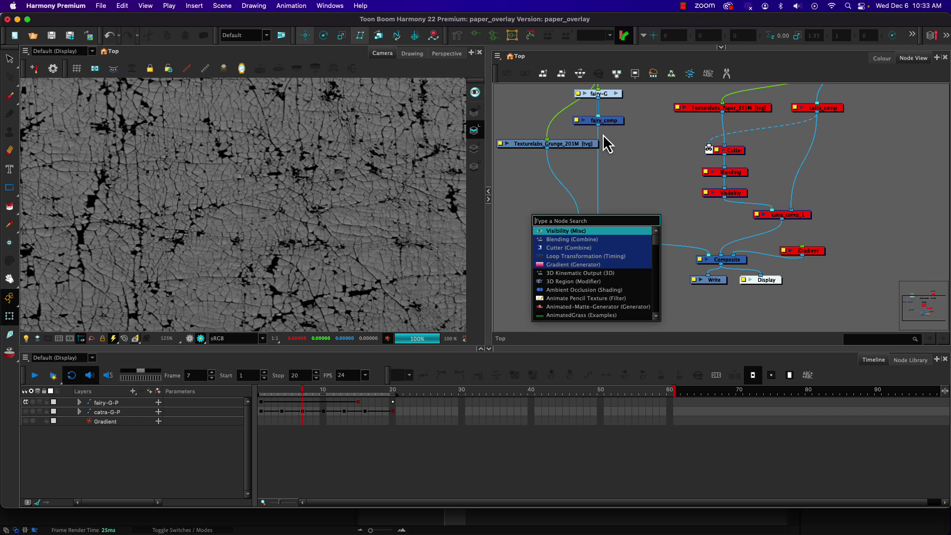
Add a Cutter node using fairy_comp as its matte and enable it.
text(cutt)
key(Return)
drag(565, 212, 561, 186)
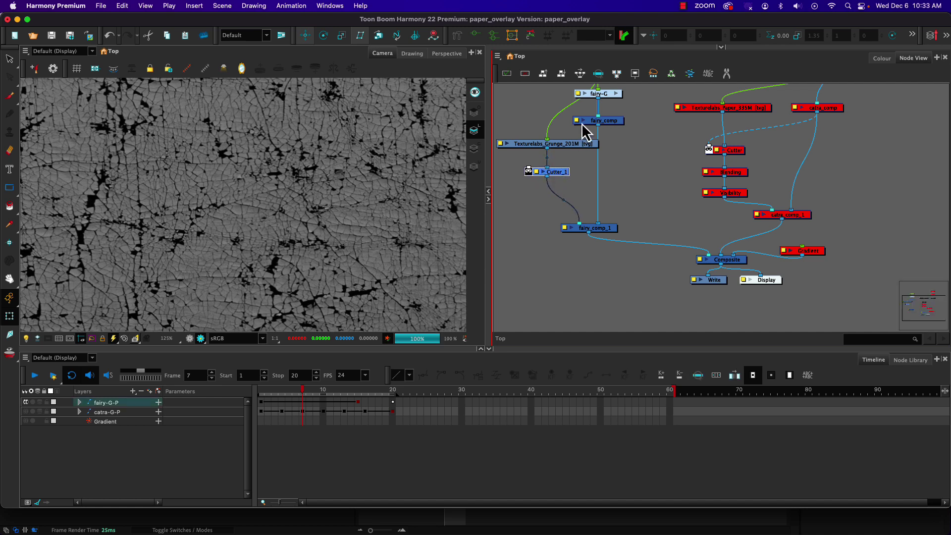
drag(600, 127, 536, 168)
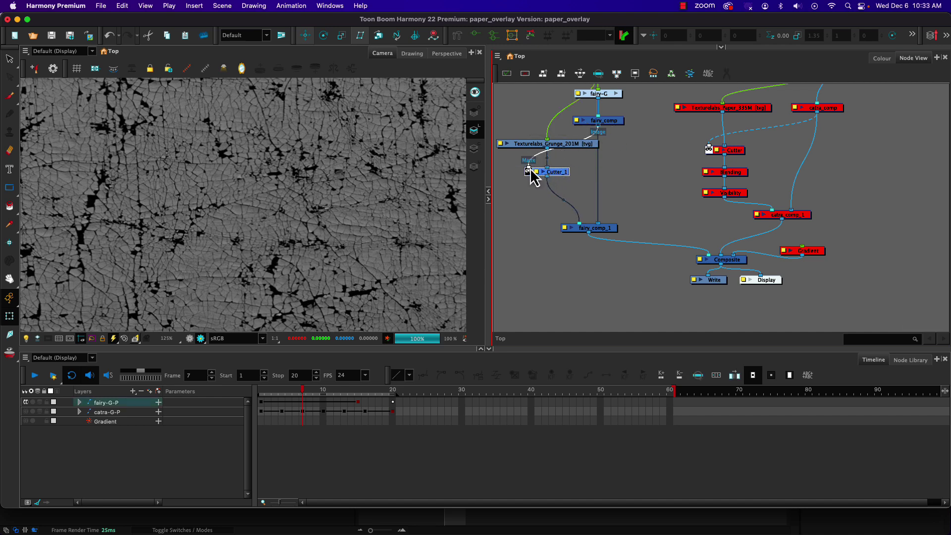
drag(530, 176, 526, 174)
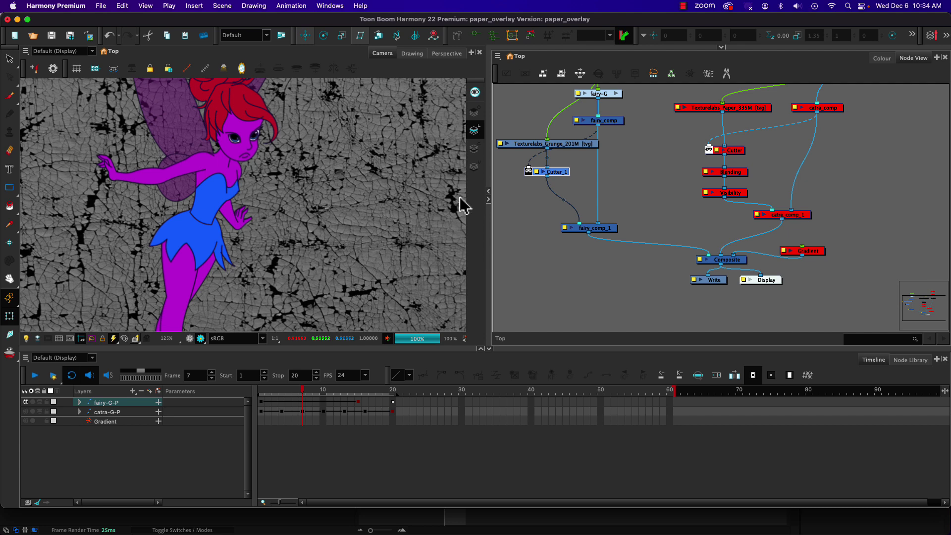
click(529, 172)
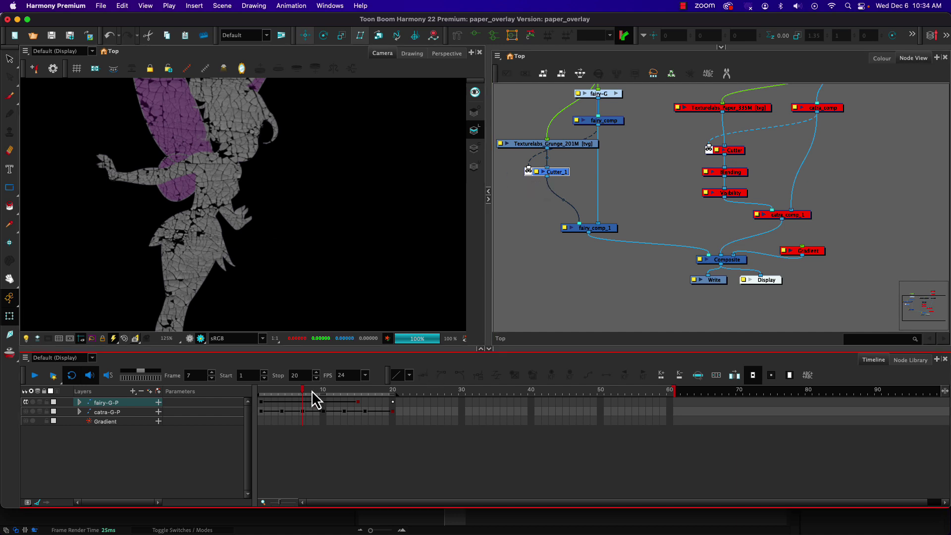
Compare the cut-out grunge texture at frames 1 and 15.
drag(308, 392, 290, 391)
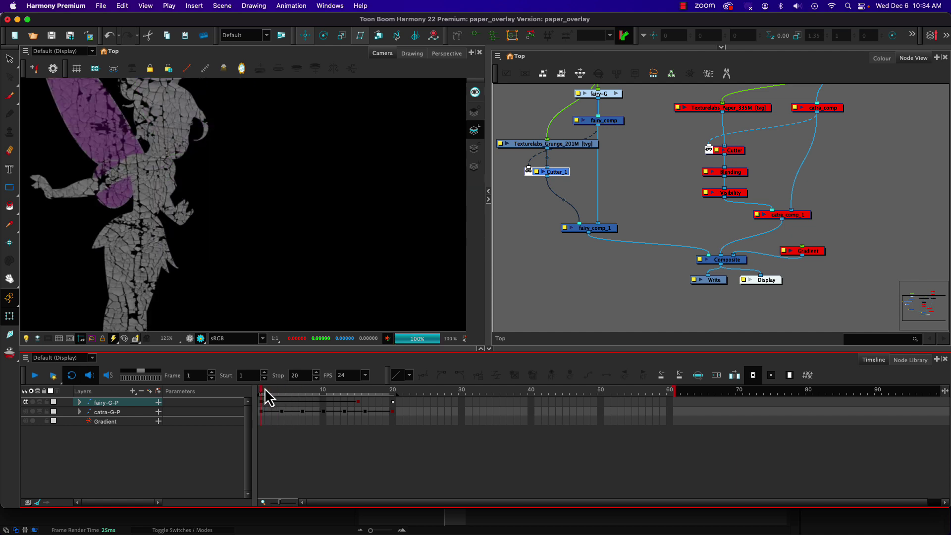
click(357, 396)
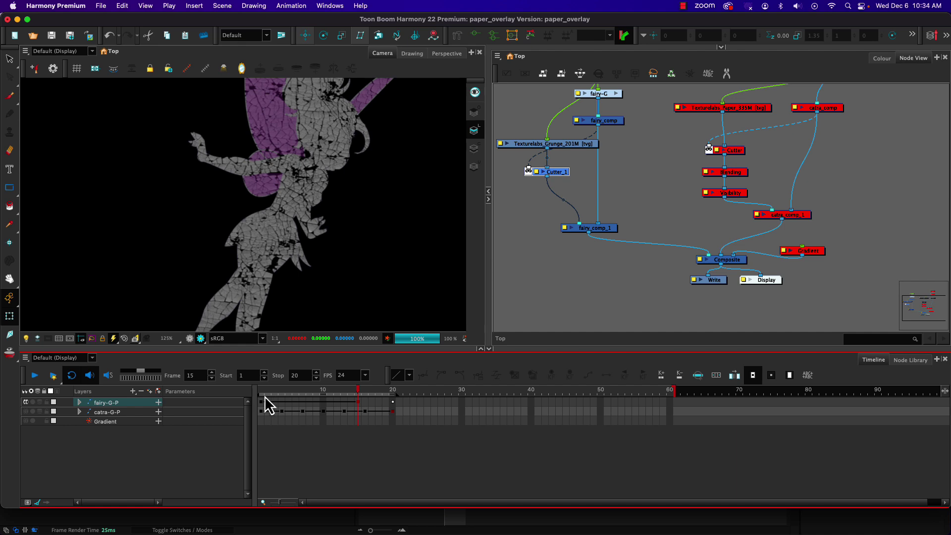
click(262, 396)
click(358, 390)
click(263, 389)
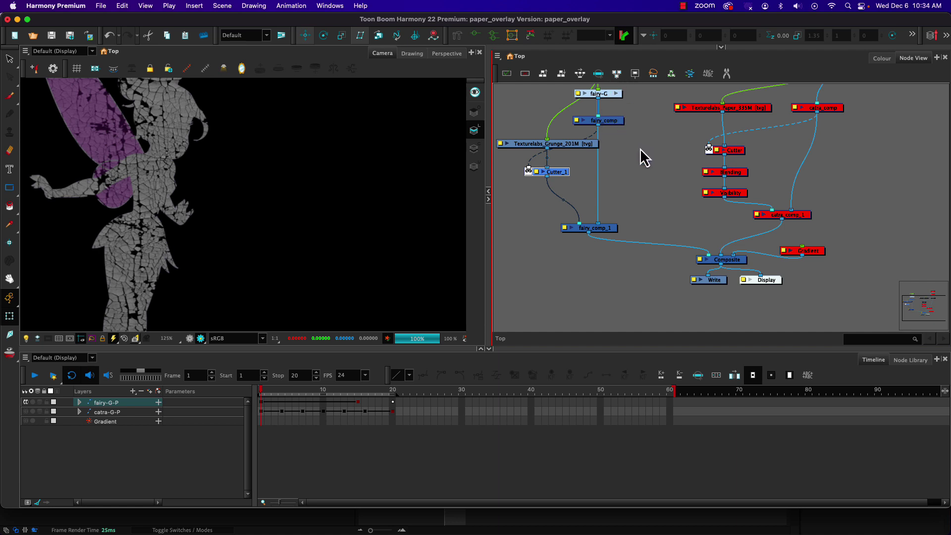
Disconnect Texturelabs_Grunge from the fairy-G peg and check the render across the frames.
drag(639, 149, 641, 179)
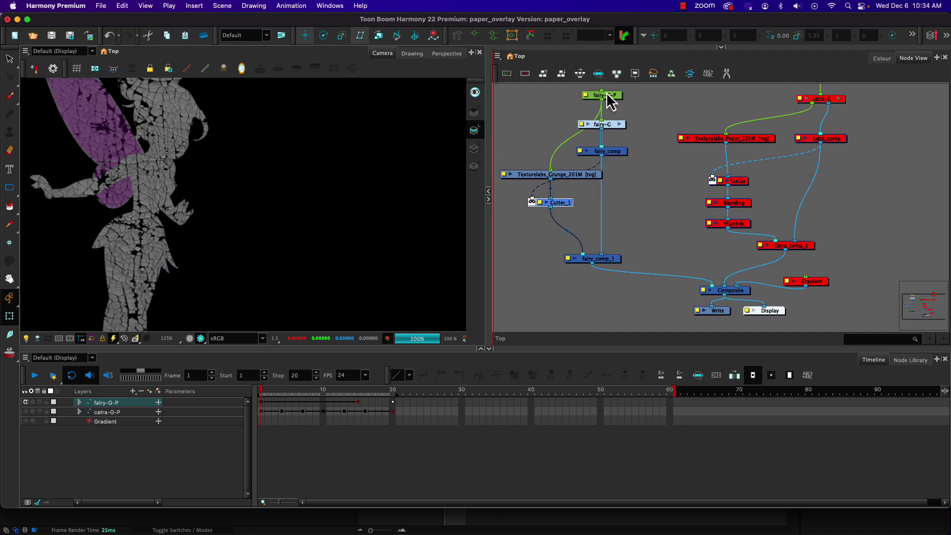
drag(550, 172, 614, 102)
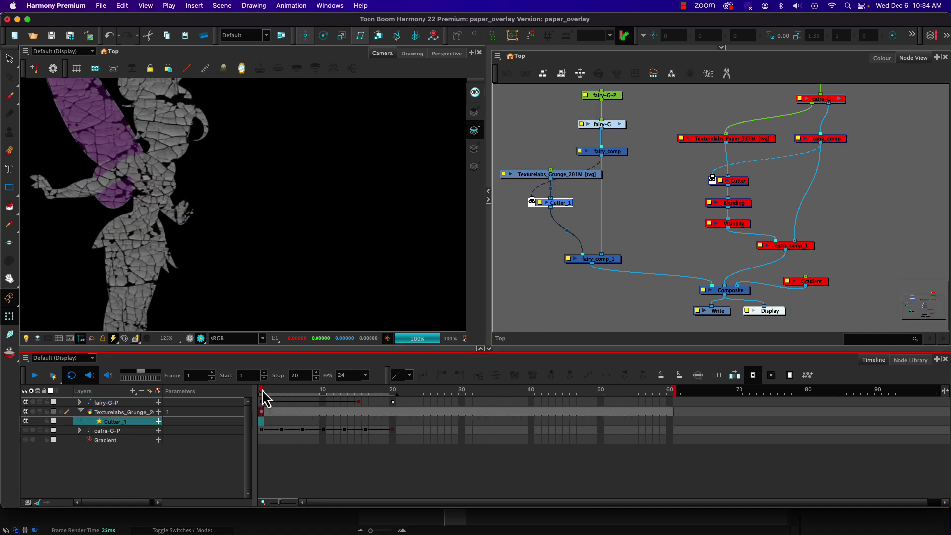
drag(264, 390, 350, 393)
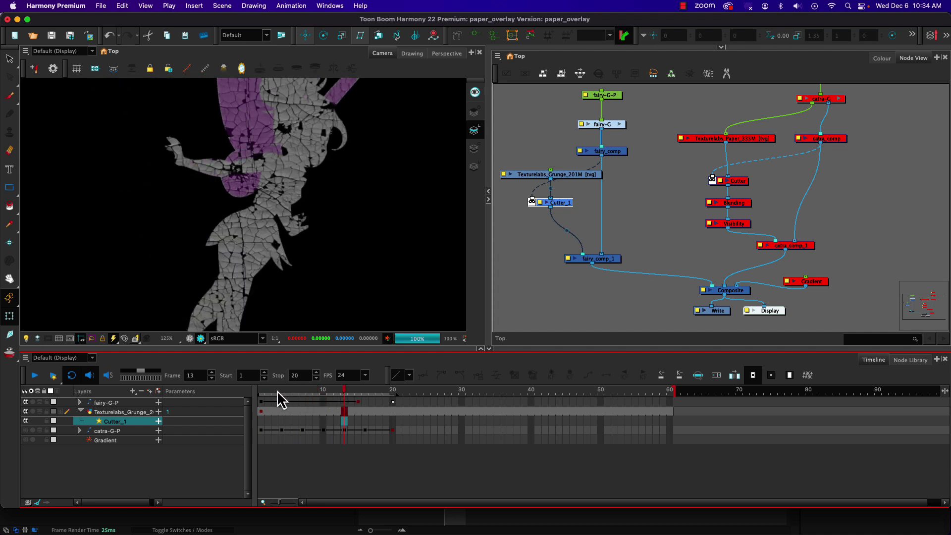
click(259, 391)
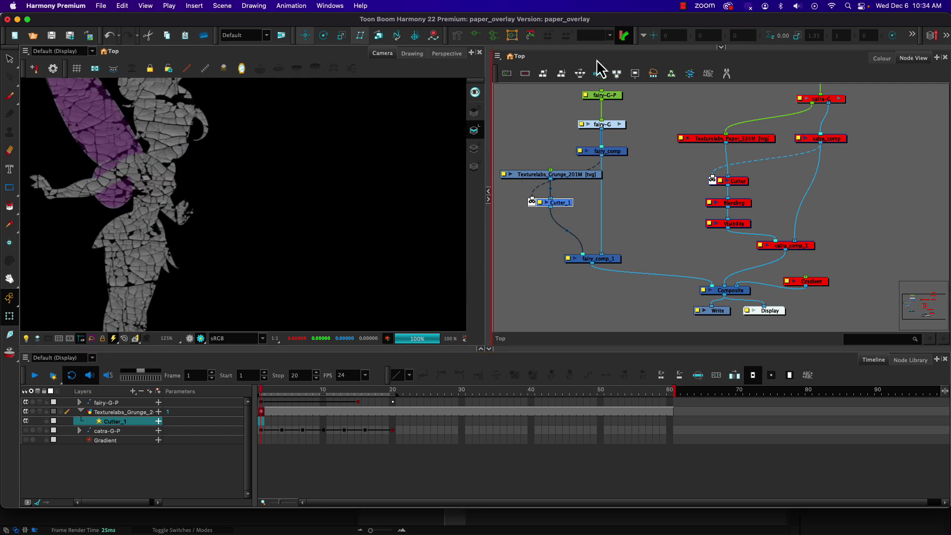
click(575, 173)
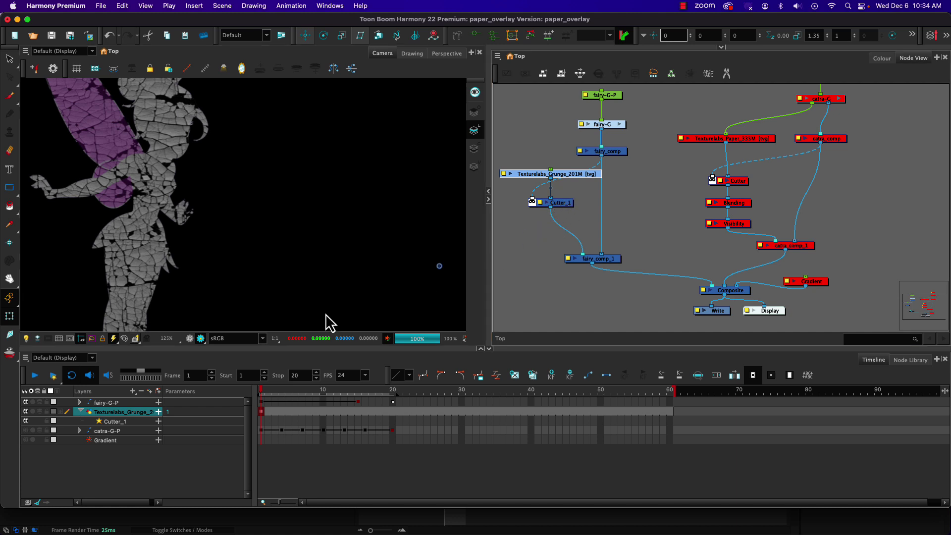
click(200, 339)
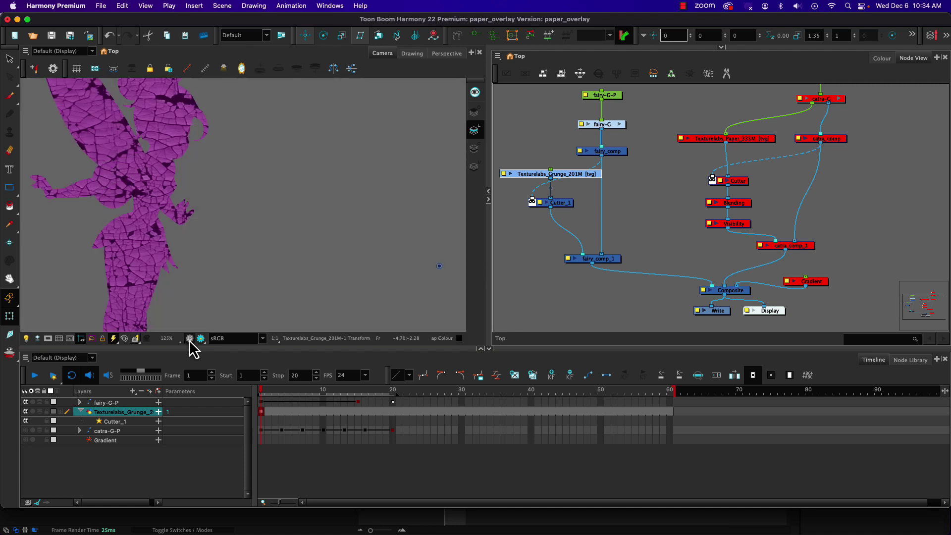
click(200, 339)
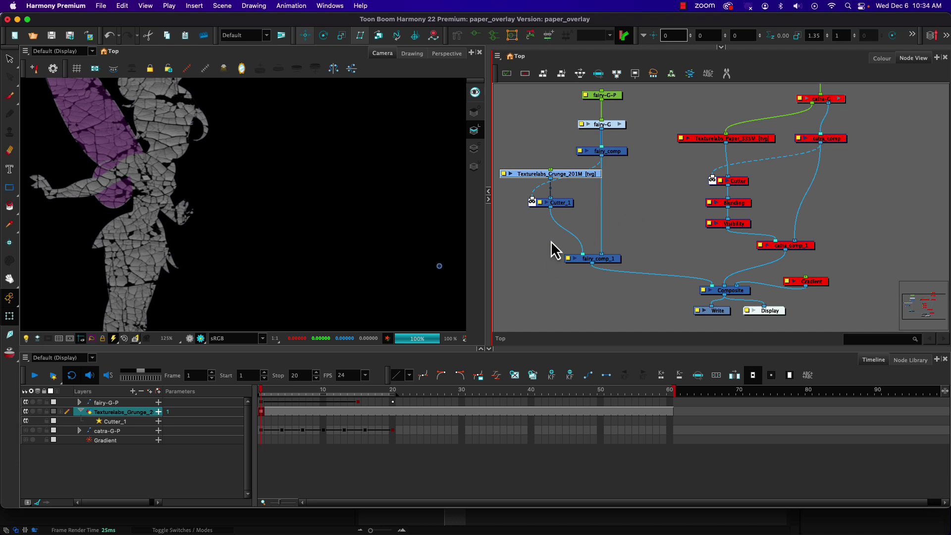
Insert a Blending node between Cutter_1 and fairy_comp_1 with Blend Mode set to Overlay.
key(Tab)
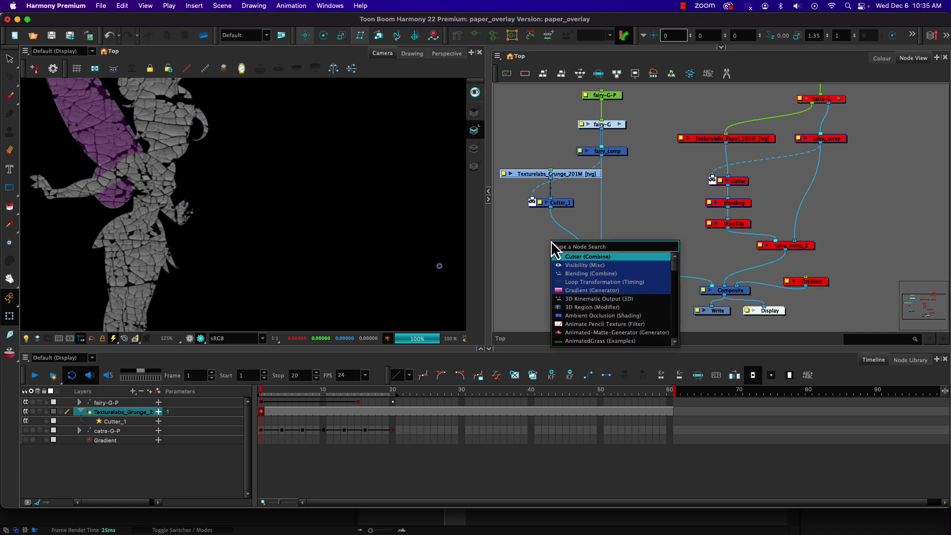
key(Return)
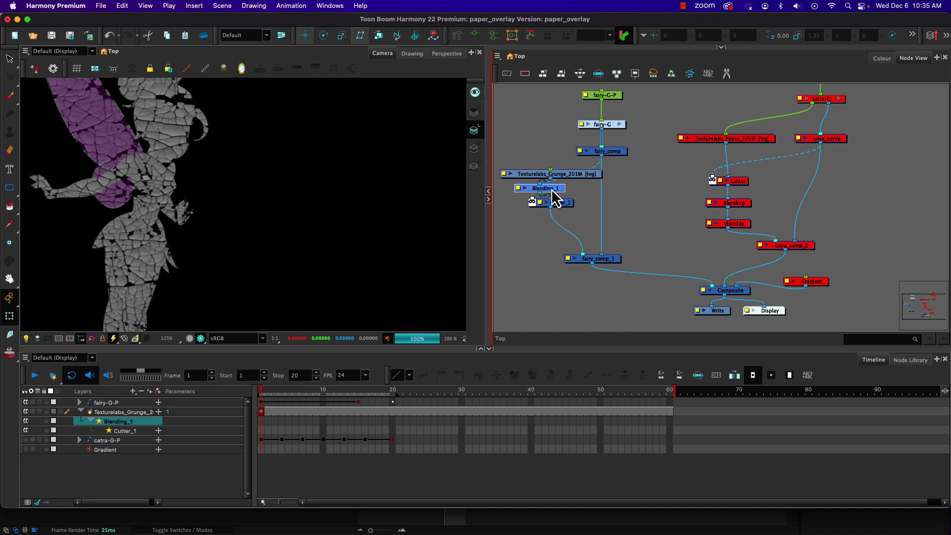
drag(555, 191, 569, 240)
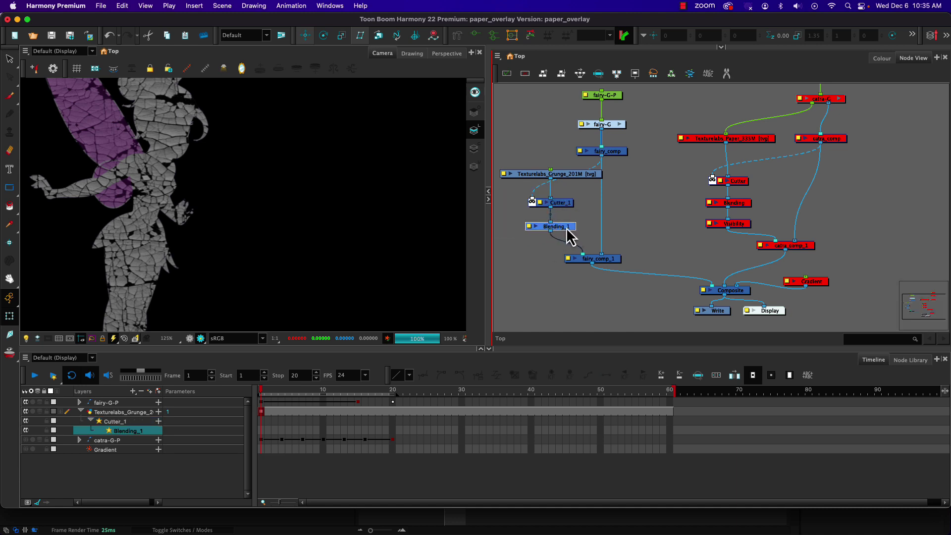
double_click(530, 228)
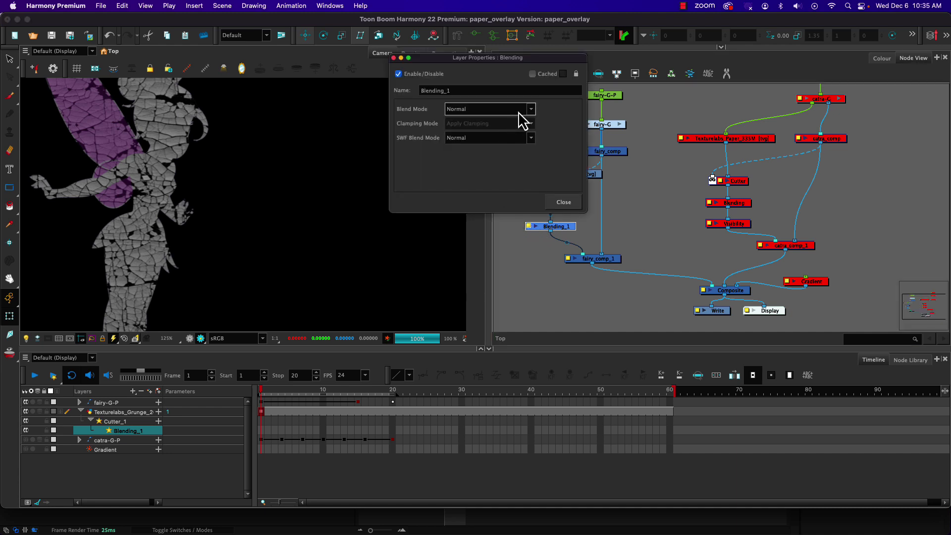
click(532, 110)
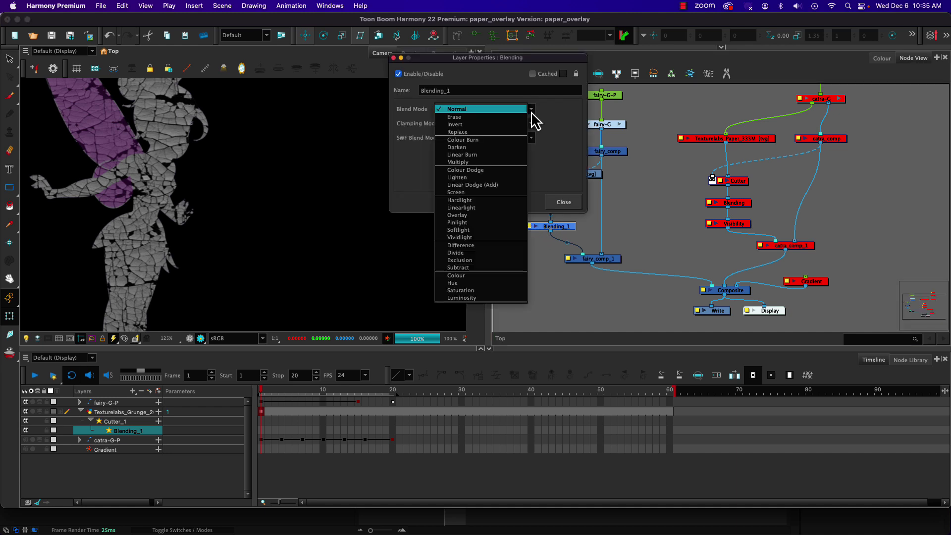
click(498, 216)
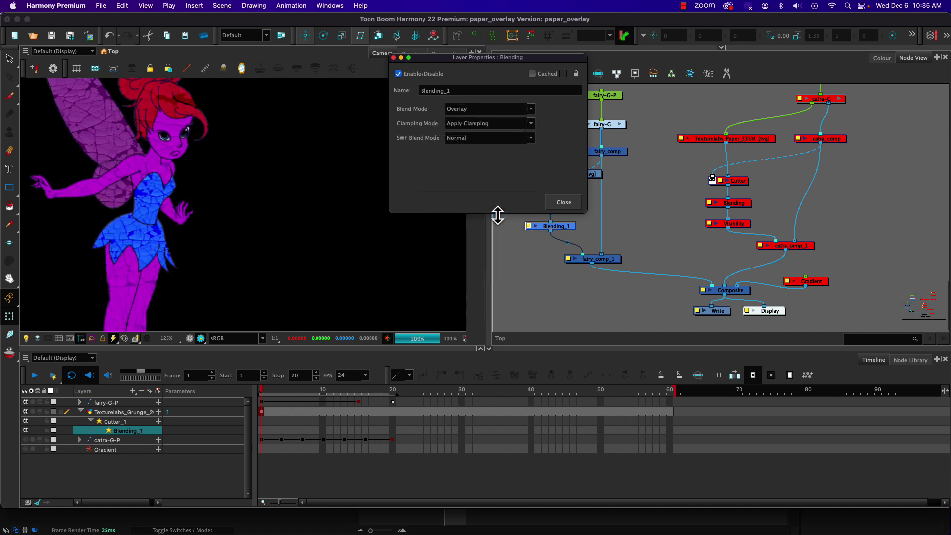
click(555, 204)
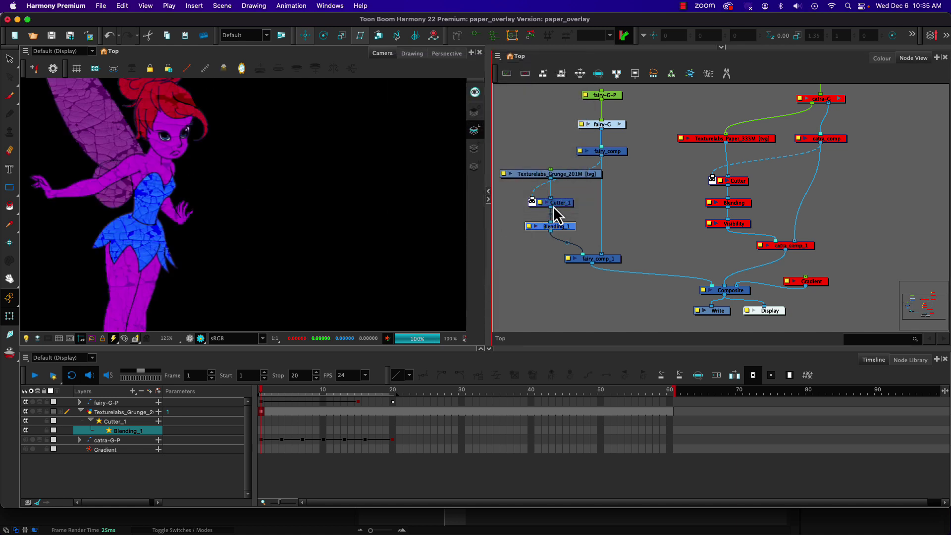
Check the overlaid texture across frames in the OpenGL preview.
click(190, 341)
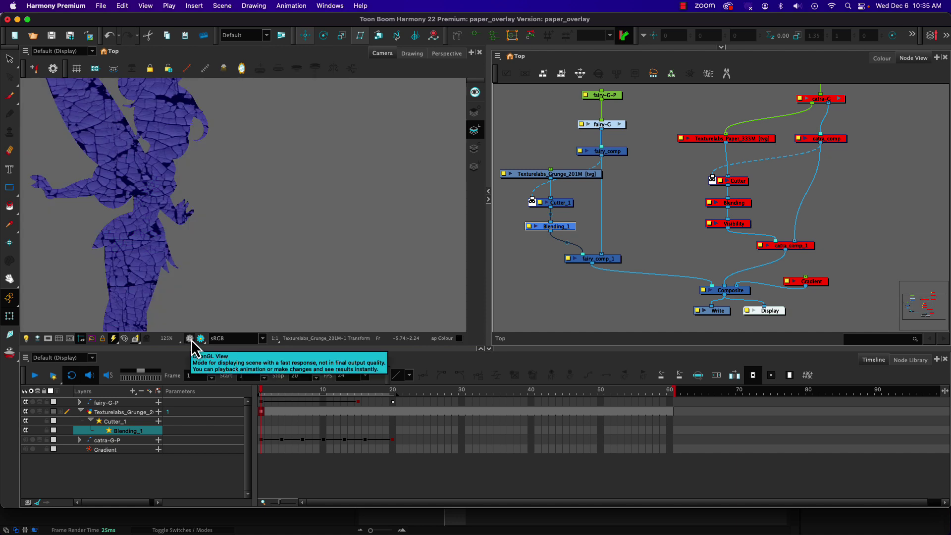
click(210, 295)
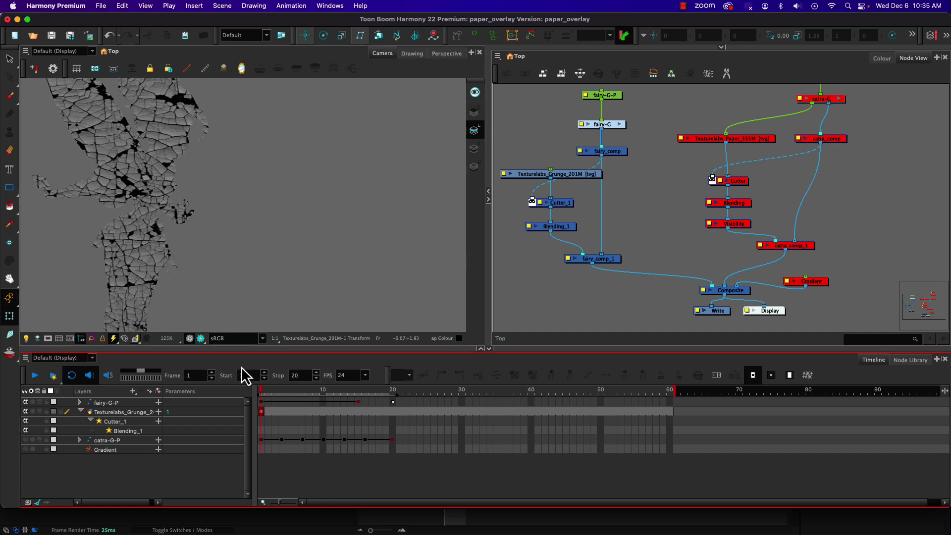
drag(279, 391, 244, 387)
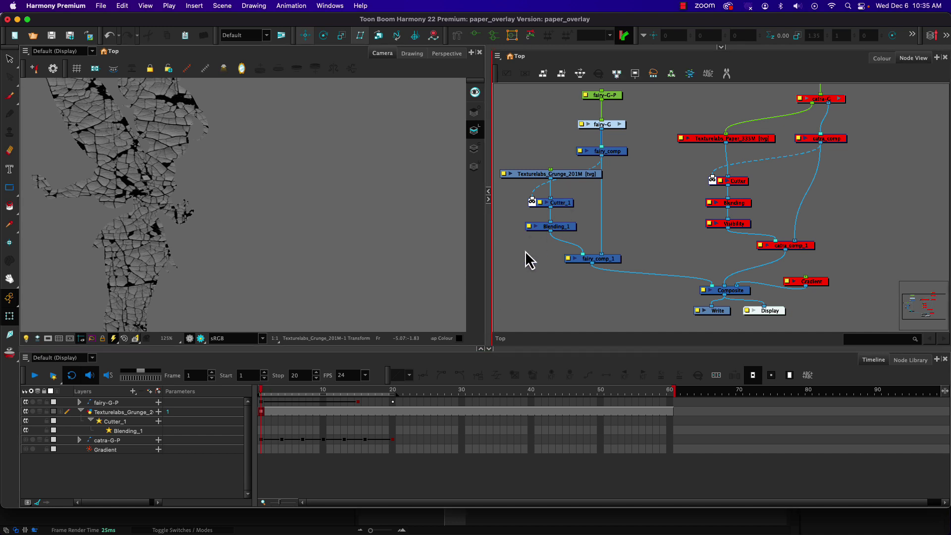
Add a Visibility node (vi) under Blending_1 and select it.
key(Tab)
text(vi)
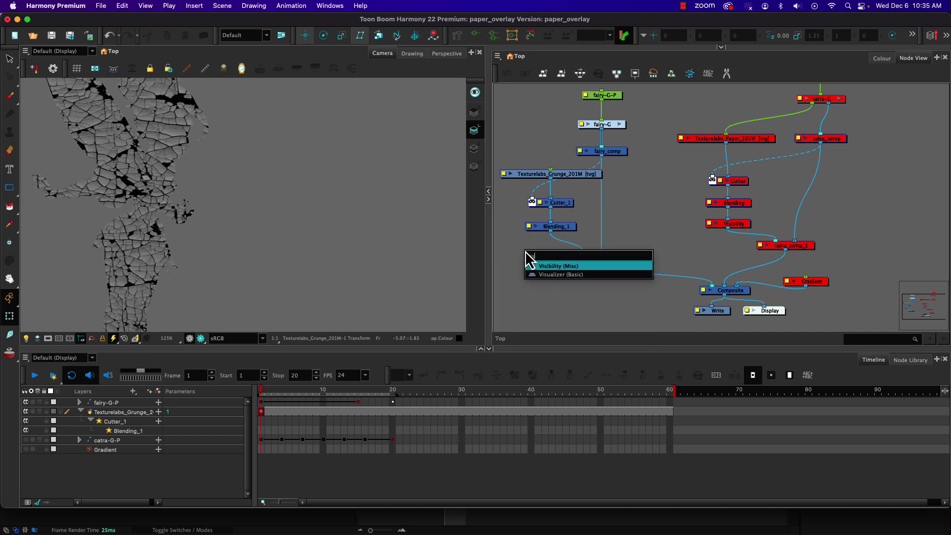
key(Return)
scroll(529, 249, down, 2)
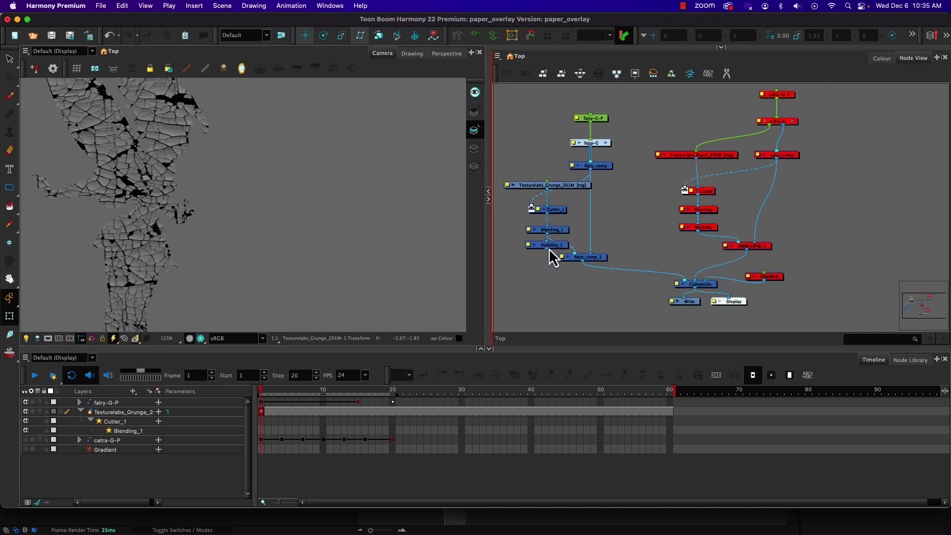
click(549, 248)
scroll(577, 258, down, 1)
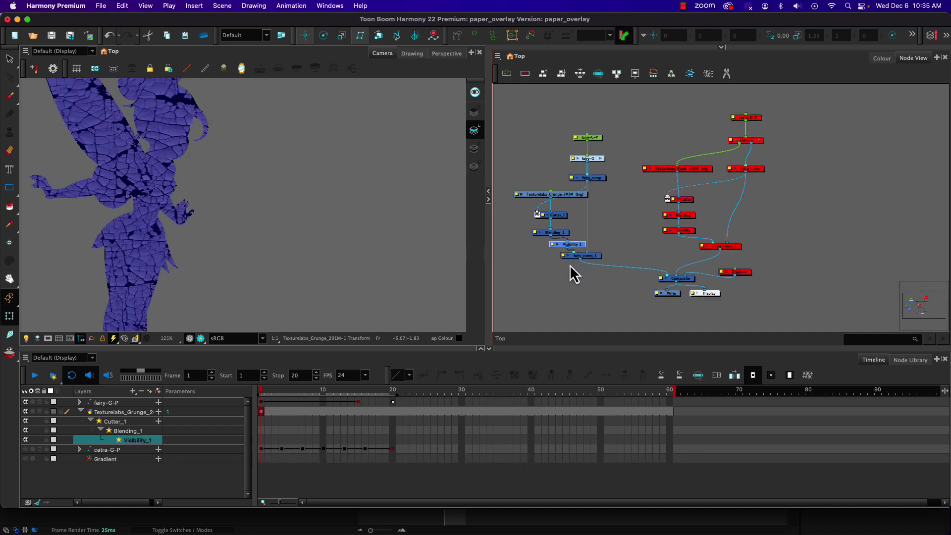
scroll(569, 268, up, 3)
Rearrange the node graph, moving fairy_comp_1 lower and placing Visibility_1 below Blending_1.
drag(592, 259, 593, 286)
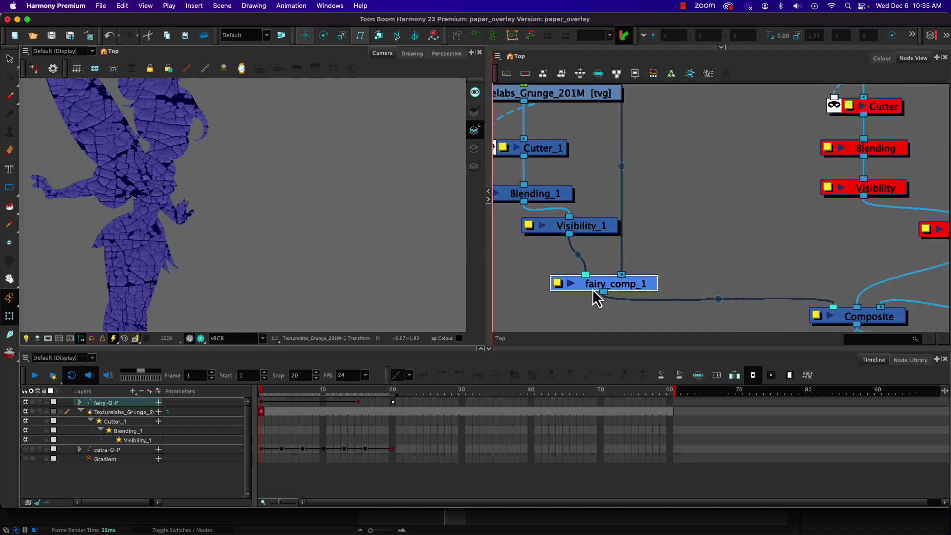
drag(585, 229, 569, 235)
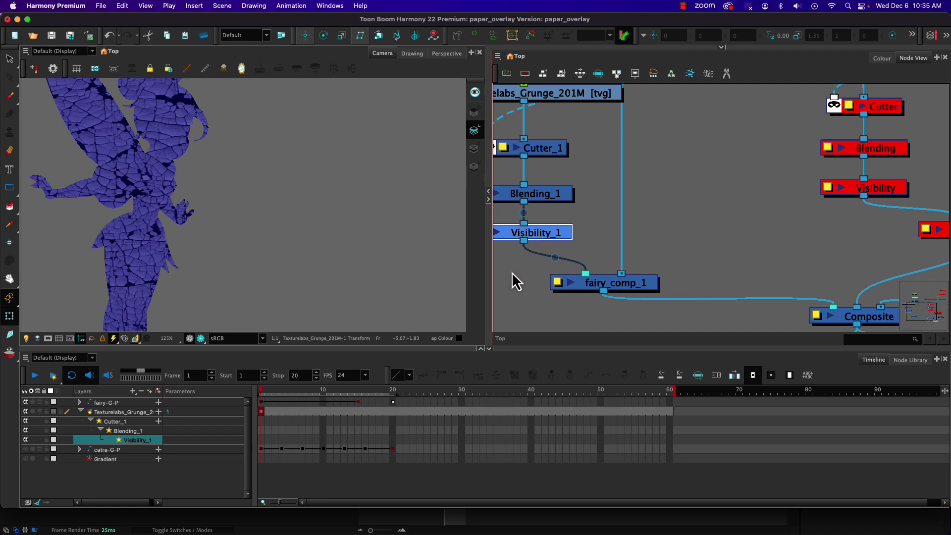
drag(508, 279, 582, 253)
scroll(581, 253, down, 4)
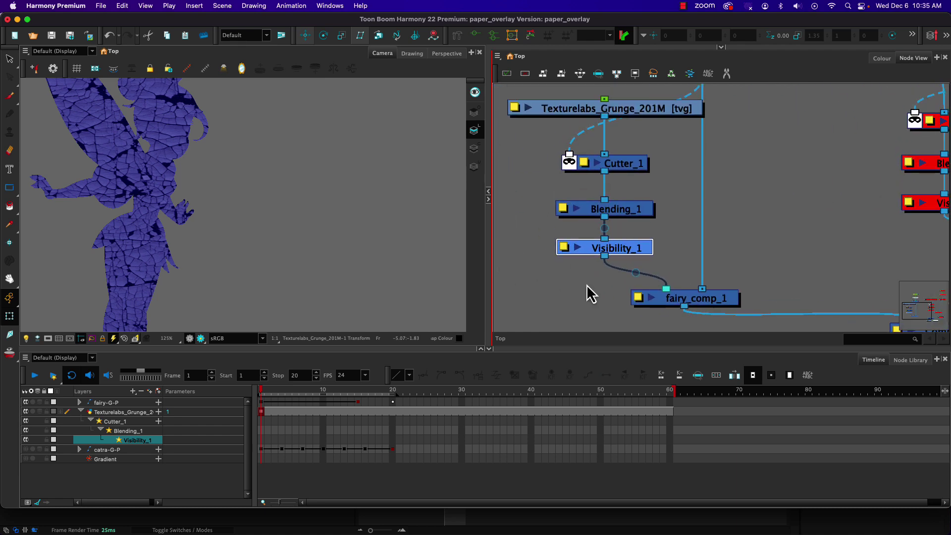
scroll(586, 284, down, 2)
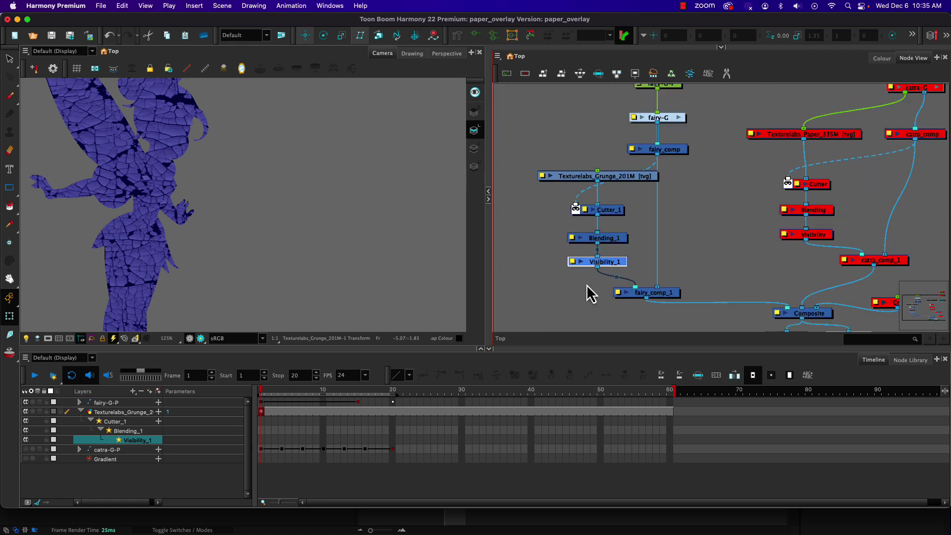
scroll(590, 252, down, 1)
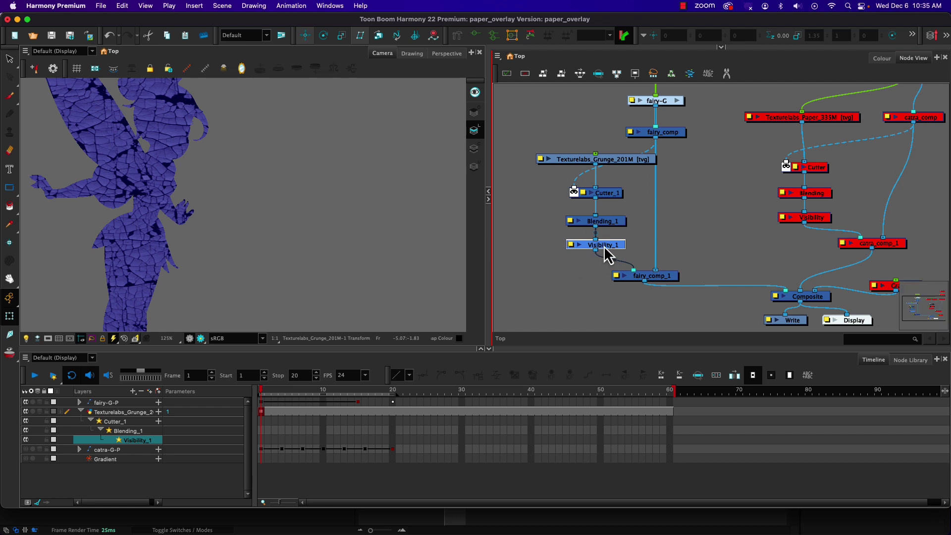
mouse_move(605, 246)
mouse_down()
mouse_move(569, 250)
mouse_move(629, 247)
mouse_move(639, 254)
mouse_move(600, 252)
mouse_move(611, 256)
mouse_up()
Turn off Display in OpenGL View in Visibility_1's layer properties.
double_click(573, 251)
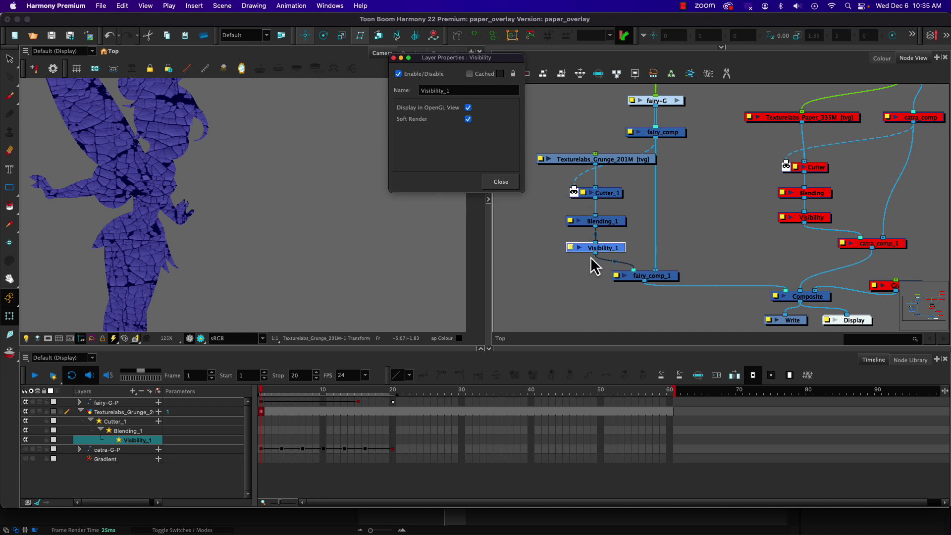
click(468, 108)
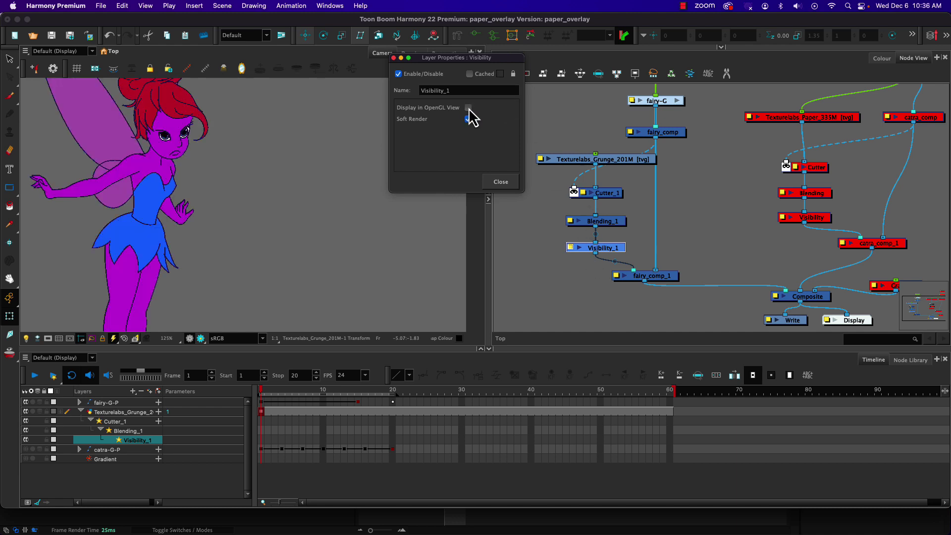
click(501, 183)
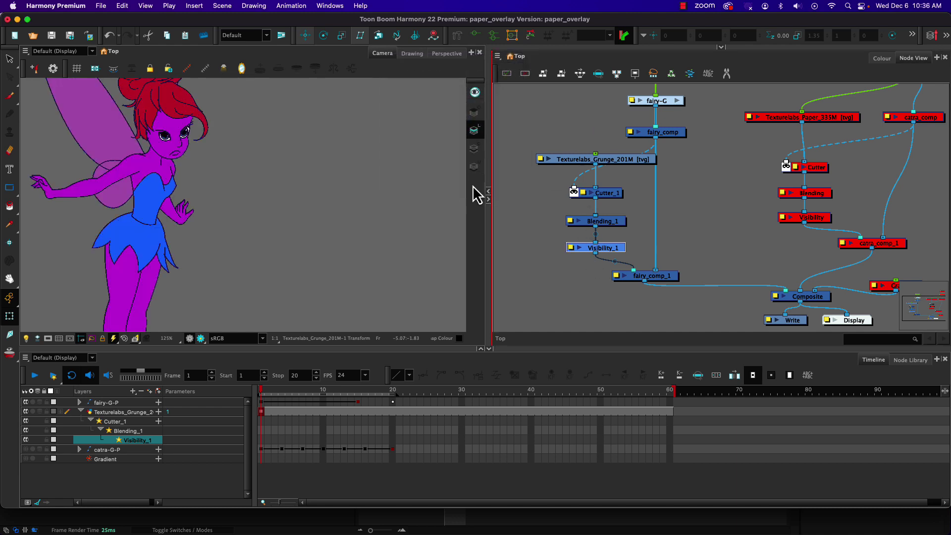
Scrub the fairy animation, then enable Render Preview and scrub to frame 14 to see the grunge texture.
click(269, 391)
drag(272, 396, 261, 396)
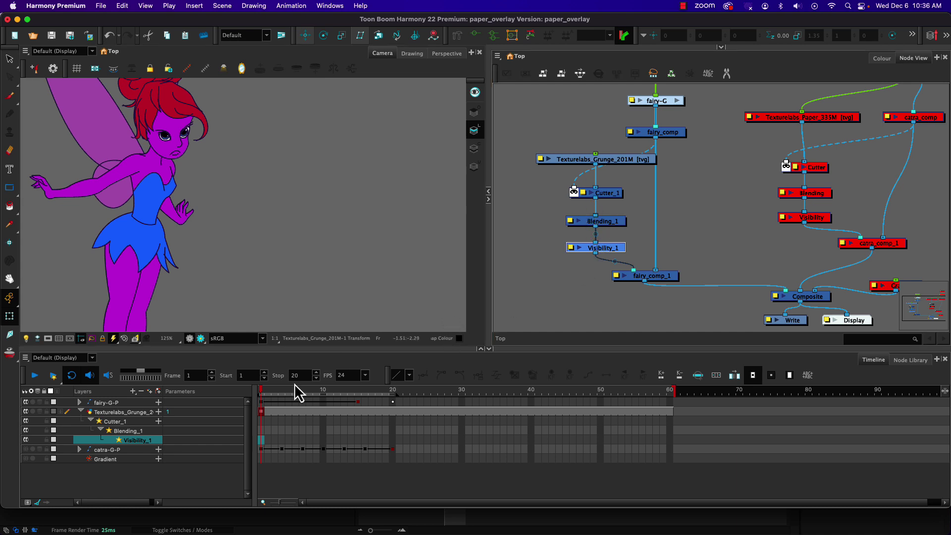
drag(261, 394, 236, 383)
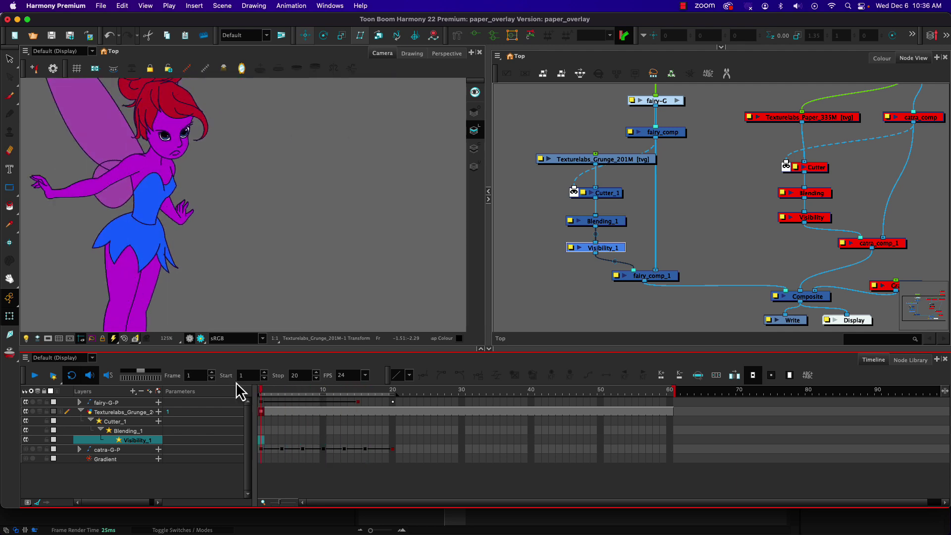
click(201, 340)
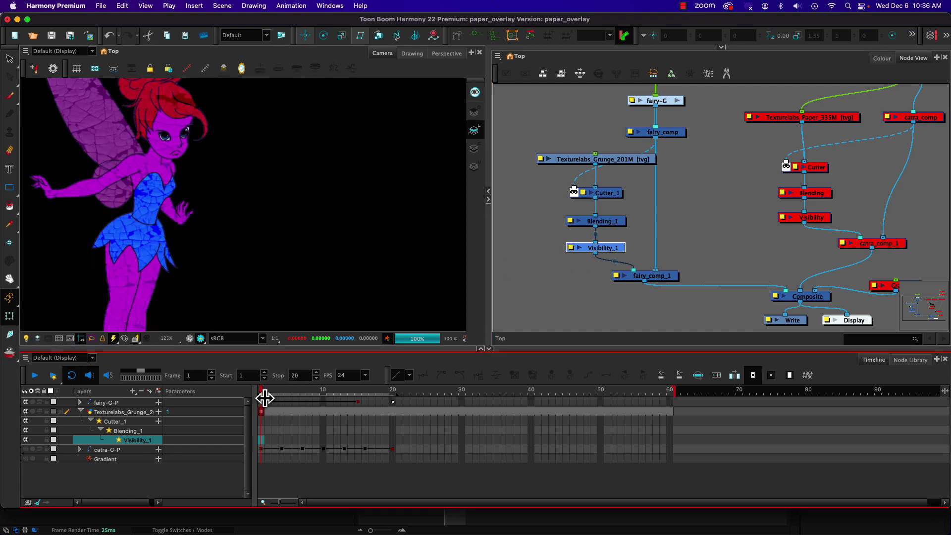
drag(266, 392, 239, 386)
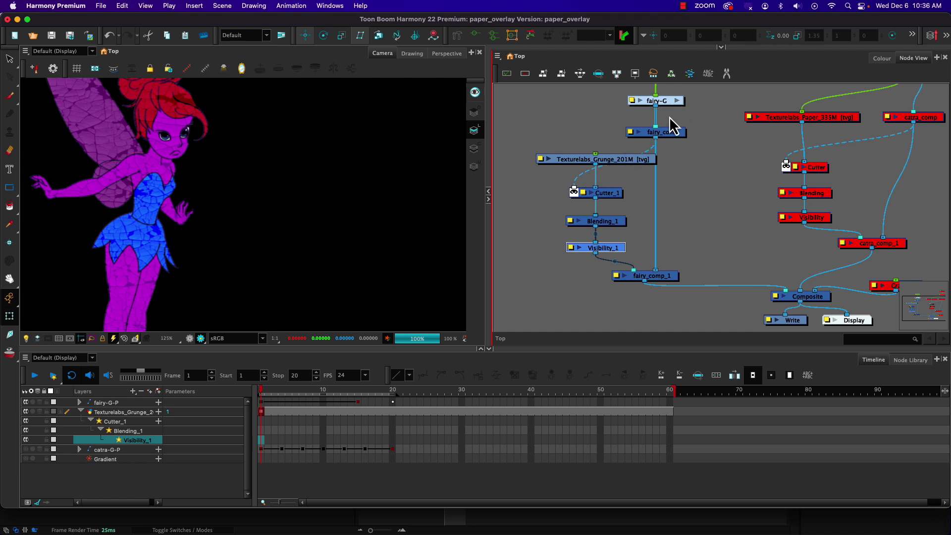
Expand fairy-G-P, fairy-G and fairy_comp in the Timeline and select master-P's frame-1 cell.
scroll(648, 124, up, 3)
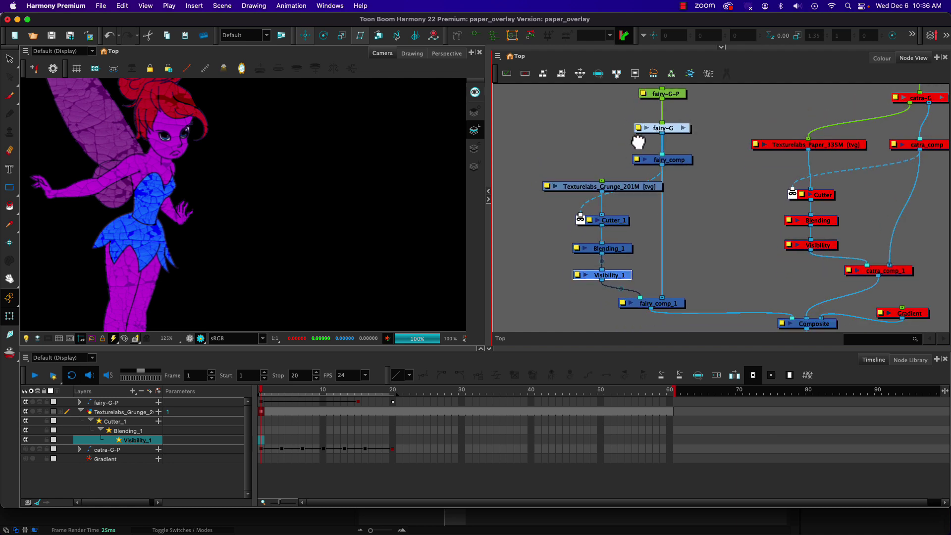
click(80, 403)
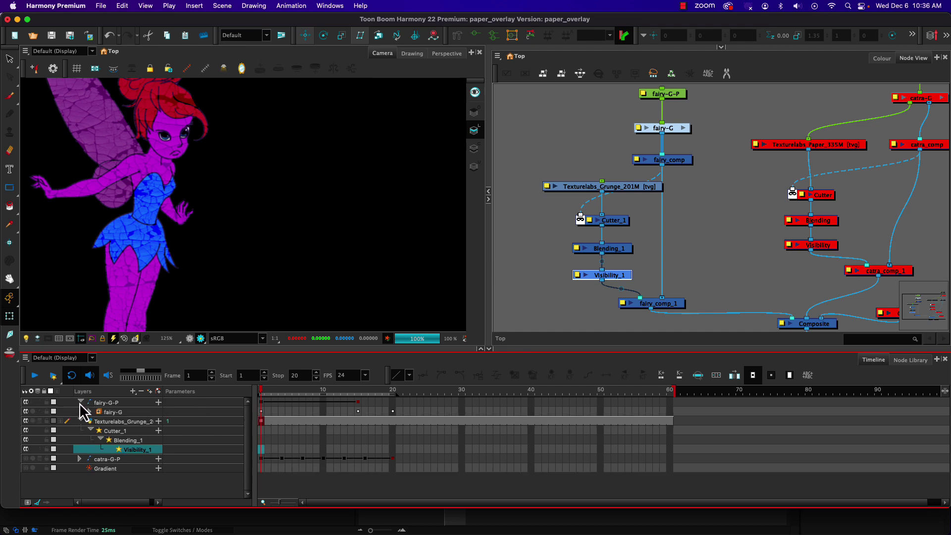
click(90, 412)
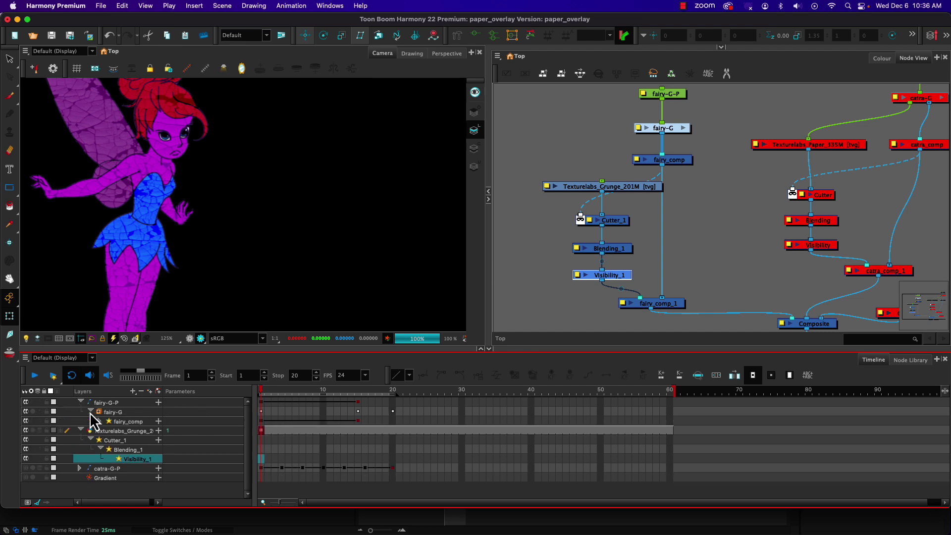
click(99, 421)
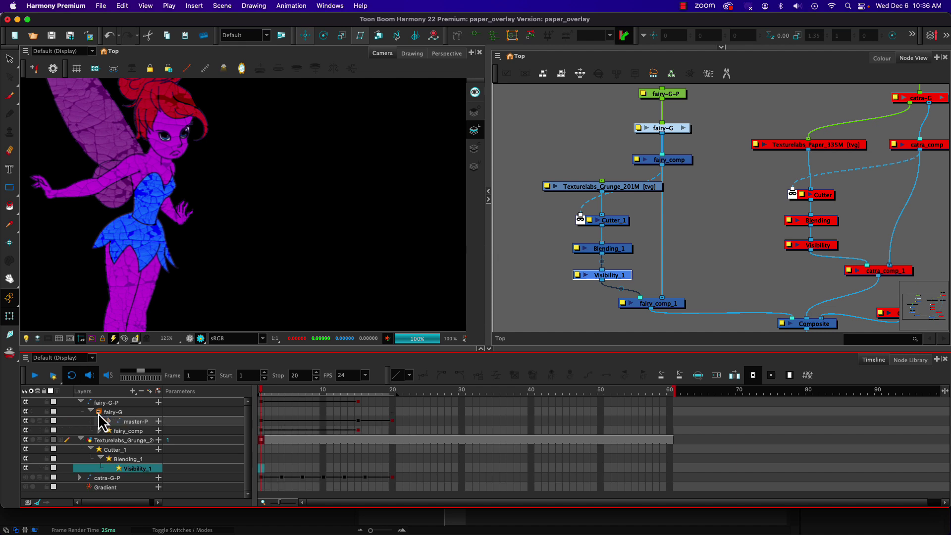
click(263, 422)
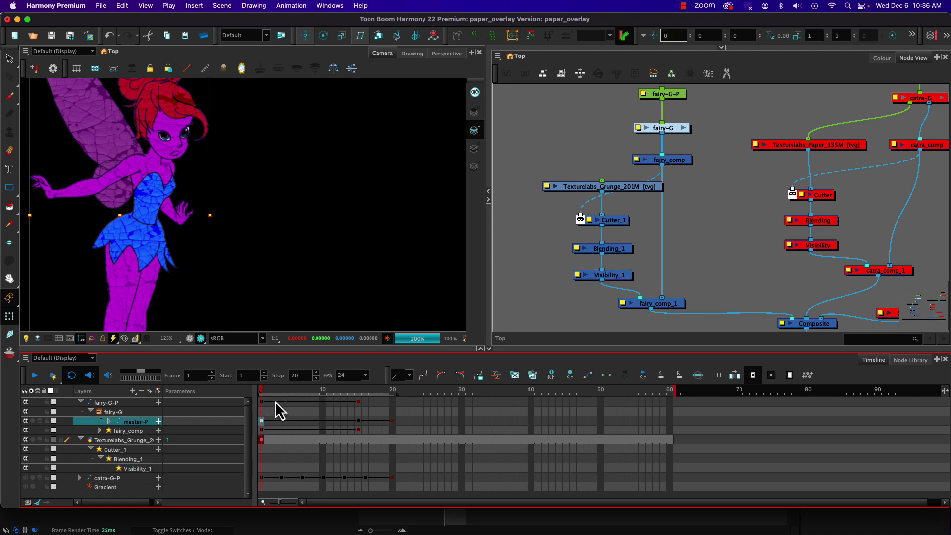
Inside fairy-G, connect master-P's output to the Multi-Port-Out node, then return to Top.
click(684, 130)
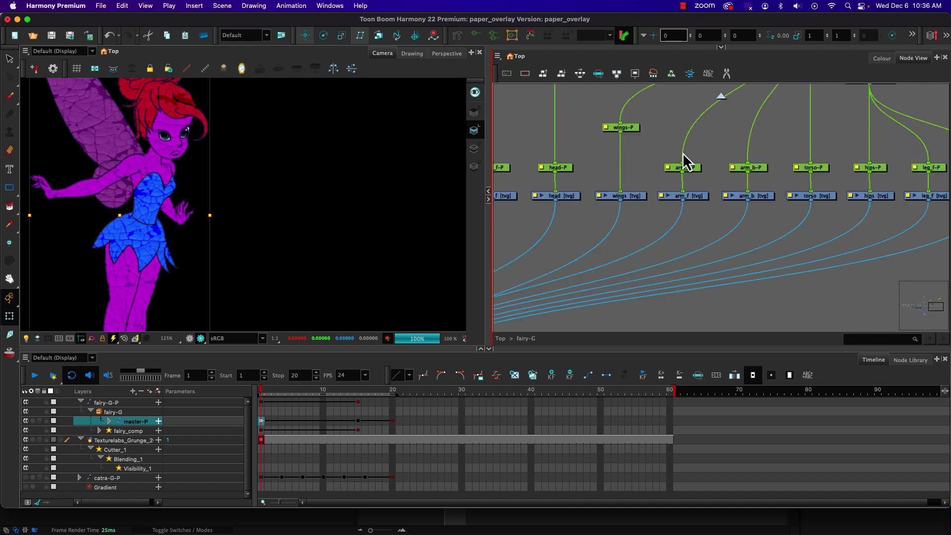
scroll(685, 159, down, 5)
drag(674, 158, 801, 198)
scroll(870, 123, up, 5)
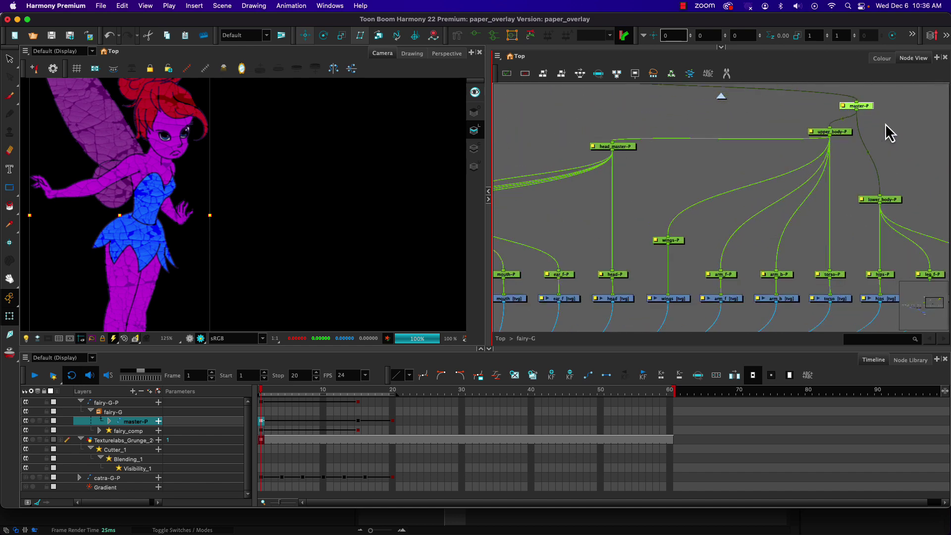
scroll(885, 123, down, 5)
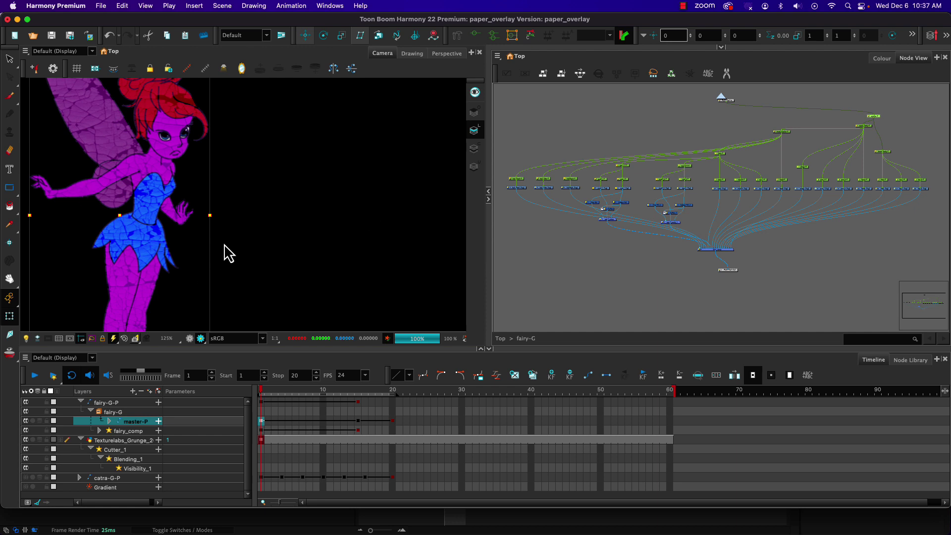
scroll(870, 123, up, 5)
scroll(871, 130, down, 3)
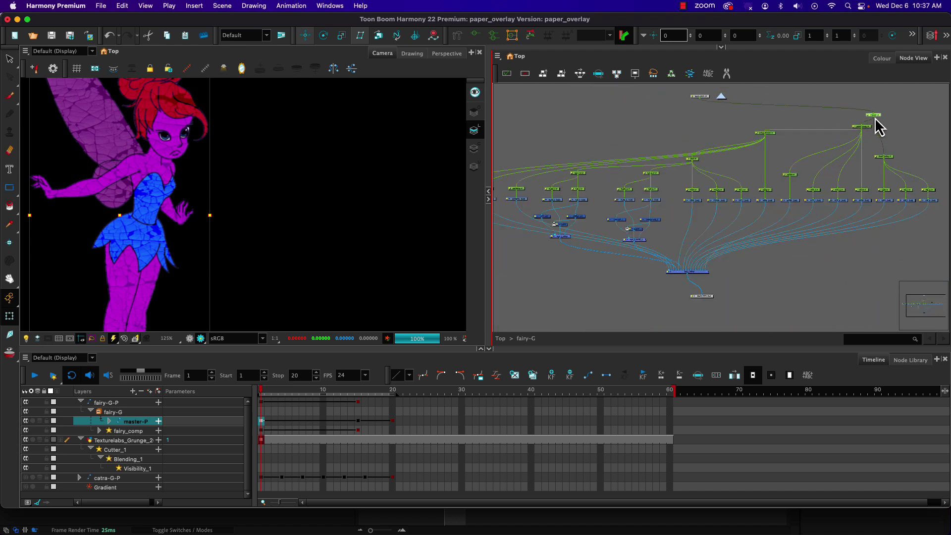
drag(875, 120, 697, 300)
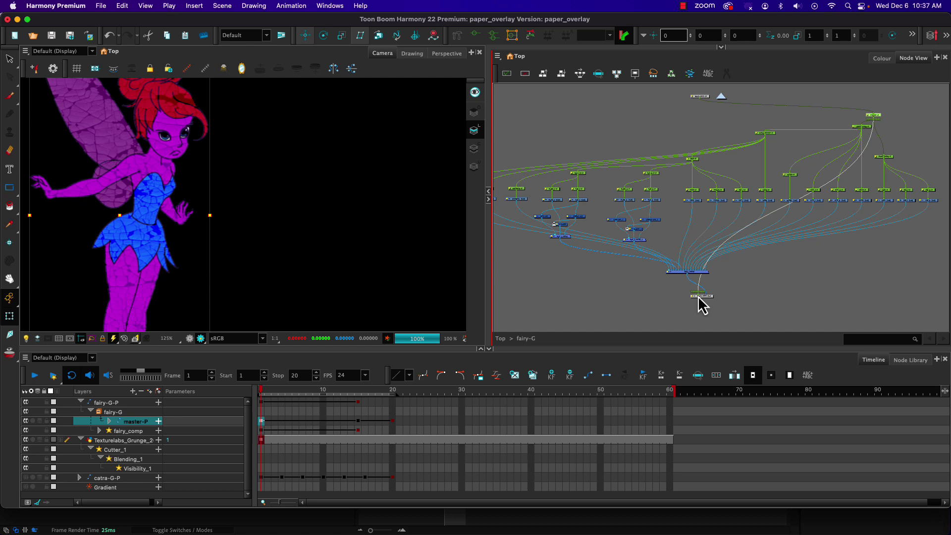
mouse_move(698, 297)
mouse_down()
mouse_move(712, 304)
mouse_move(691, 308)
mouse_move(710, 300)
mouse_up()
drag(700, 298, 700, 298)
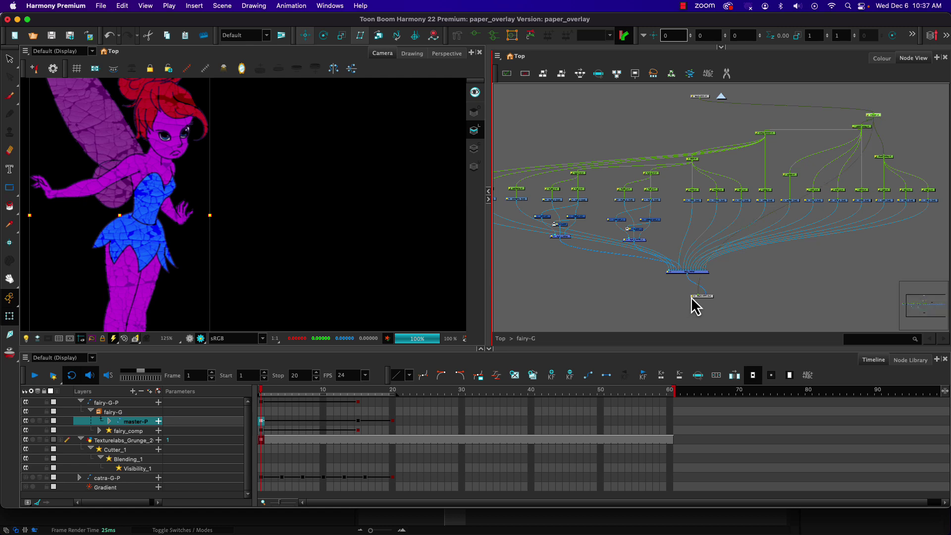
click(721, 99)
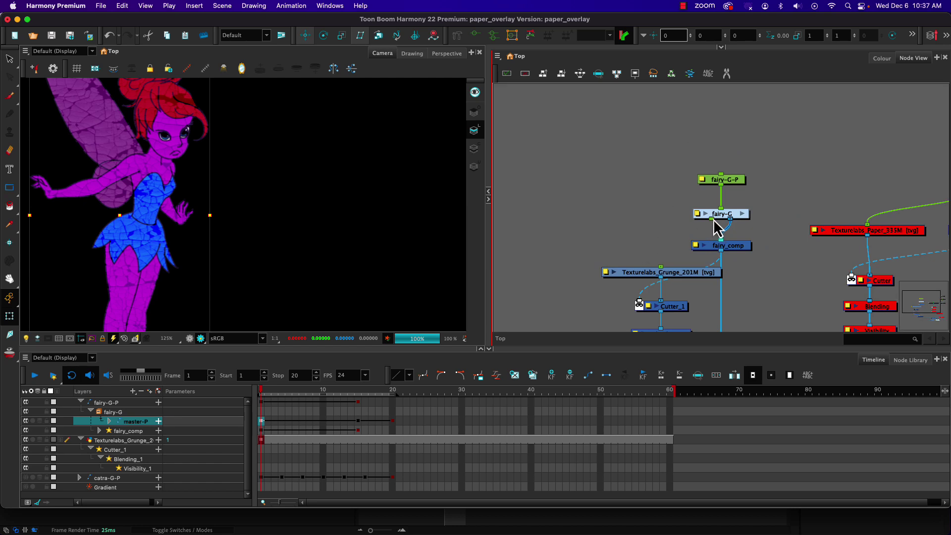
Link fairy-G's new peg output to Texturelabs_Grunge_201M and collapse fairy-G-P in the Timeline.
click(742, 214)
scroll(709, 305, up, 6)
scroll(712, 296, down, 10)
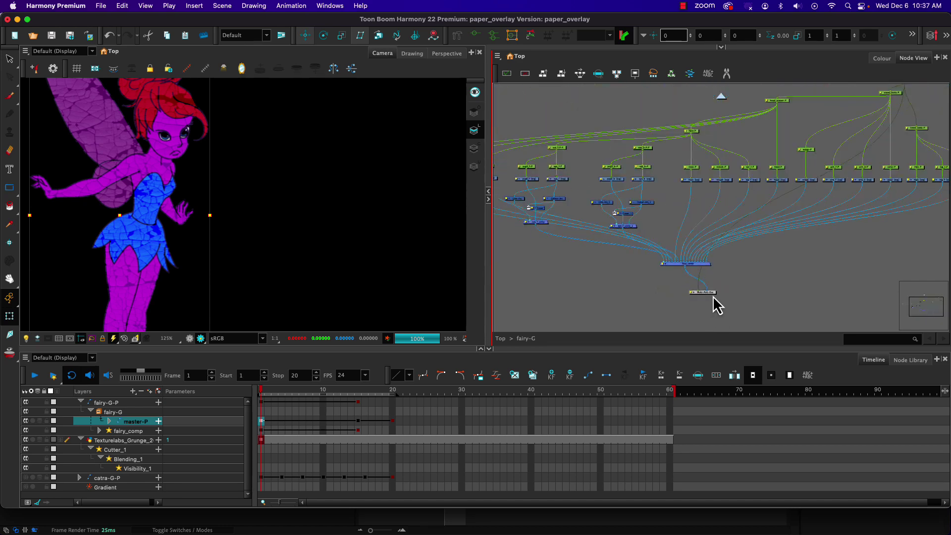
scroll(715, 273, up, 8)
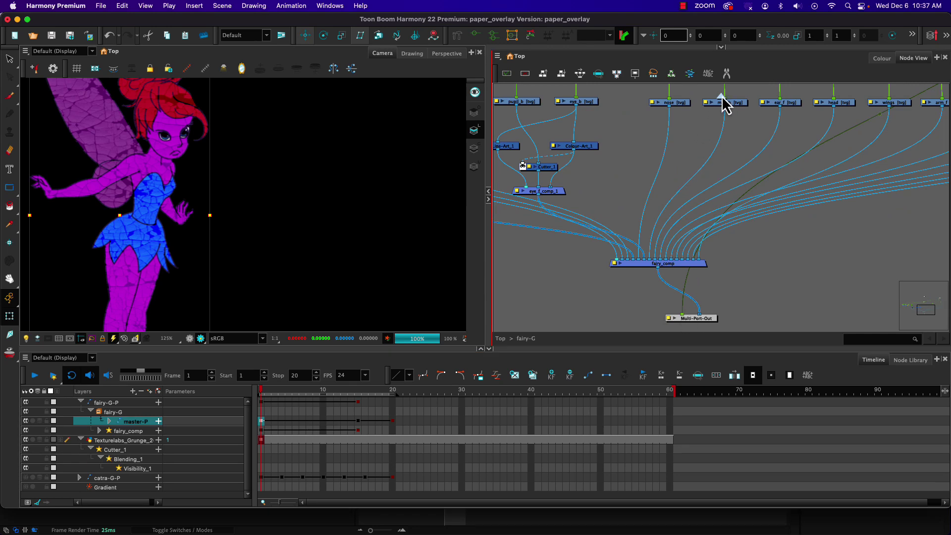
key(super+shift+Return)
scroll(717, 227, down, 2)
scroll(716, 228, up, 3)
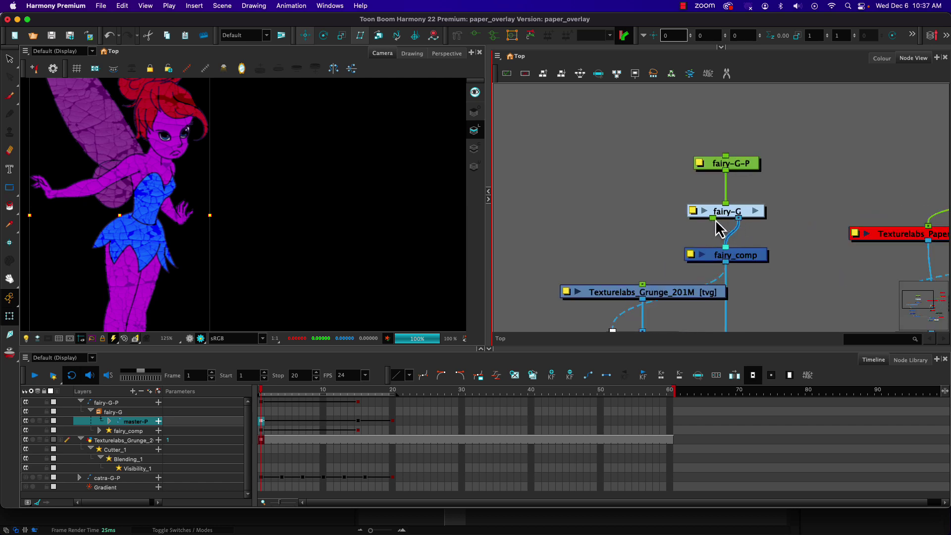
drag(713, 218, 642, 284)
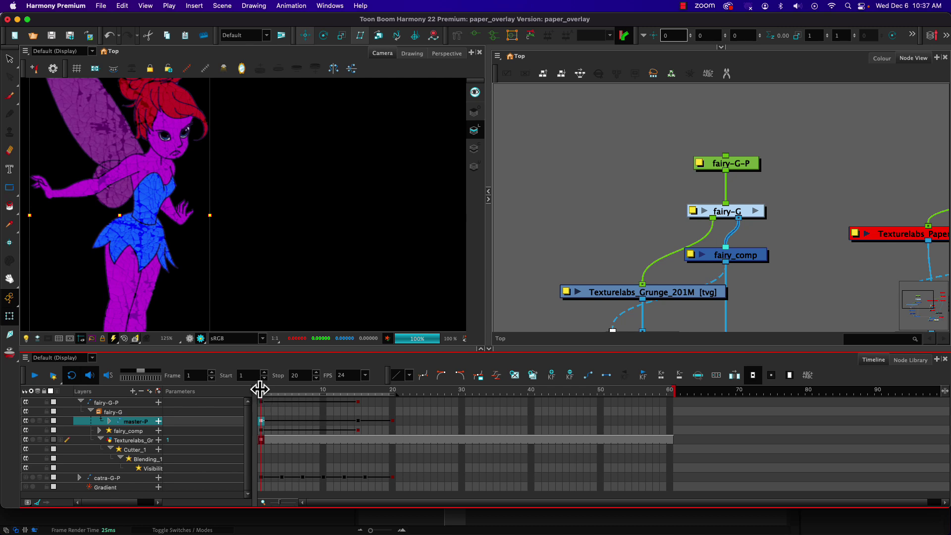
key(Left)
key(Left)
key(Left)
key(Left)
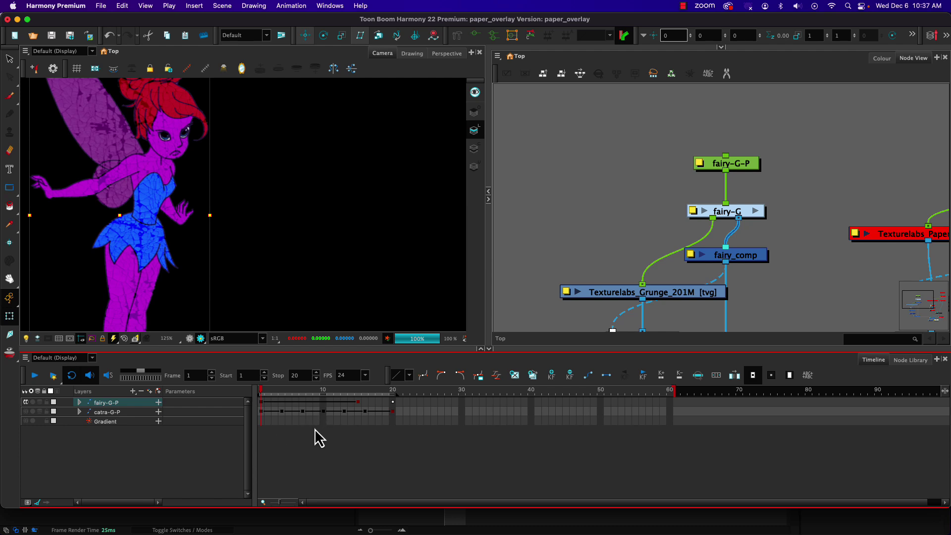
click(273, 389)
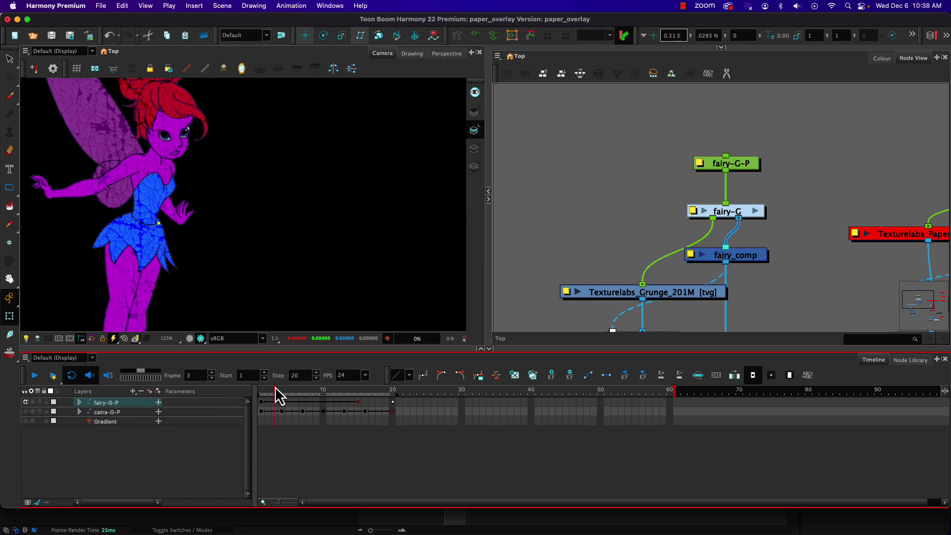
click(287, 387)
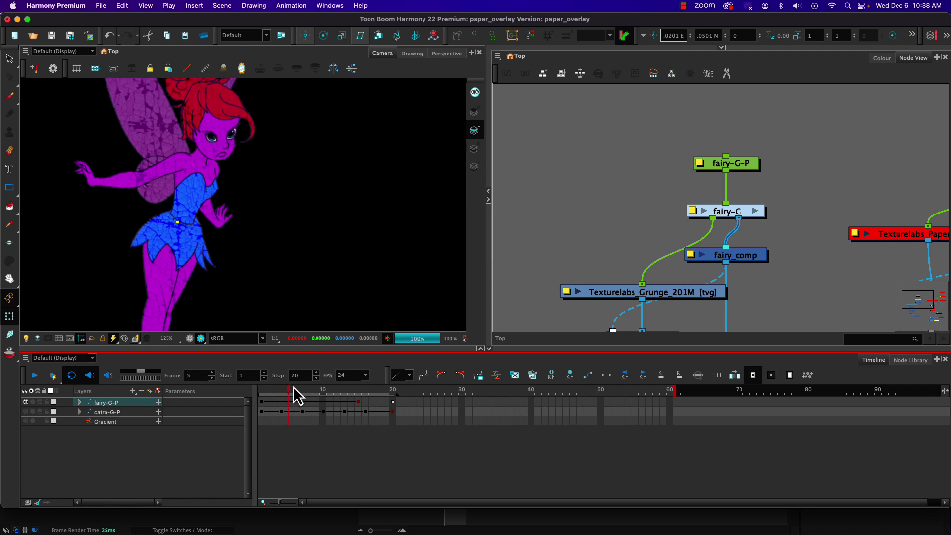
click(302, 389)
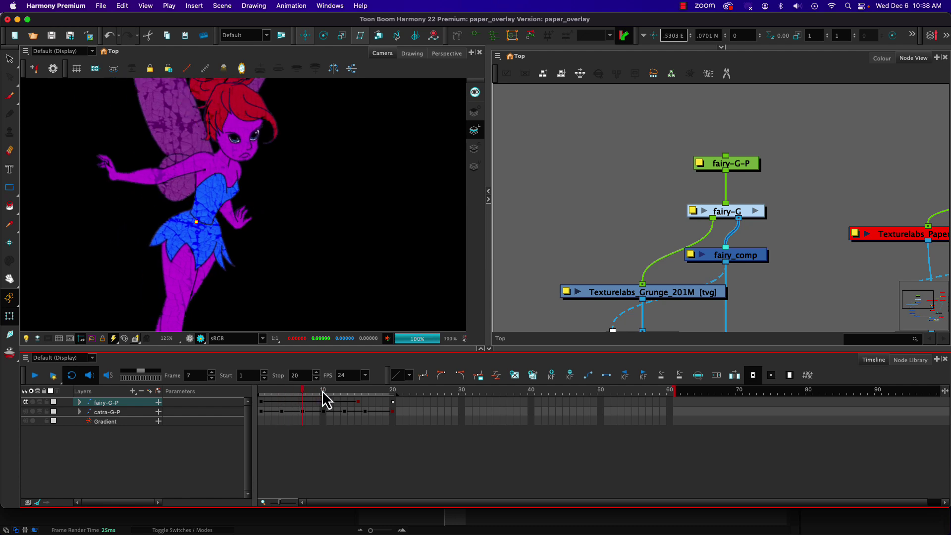
click(320, 391)
click(345, 395)
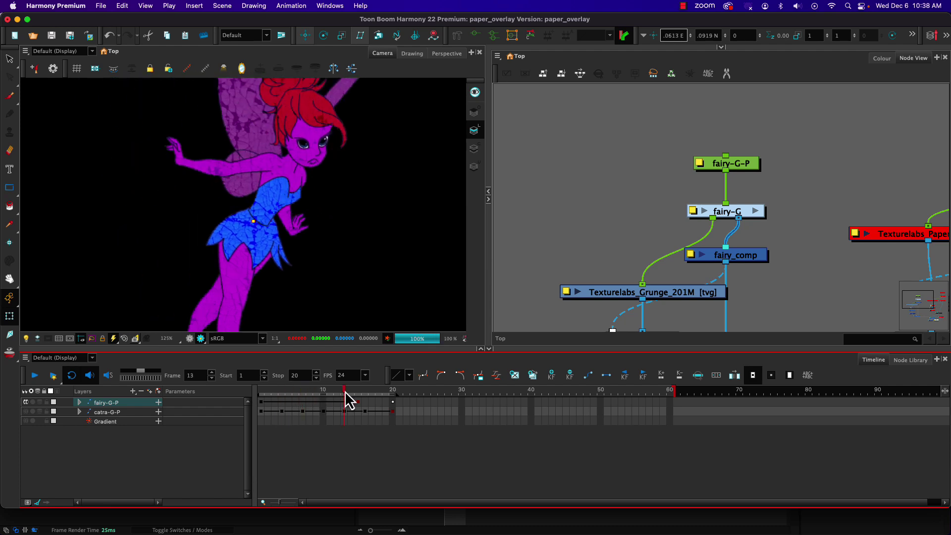
click(358, 391)
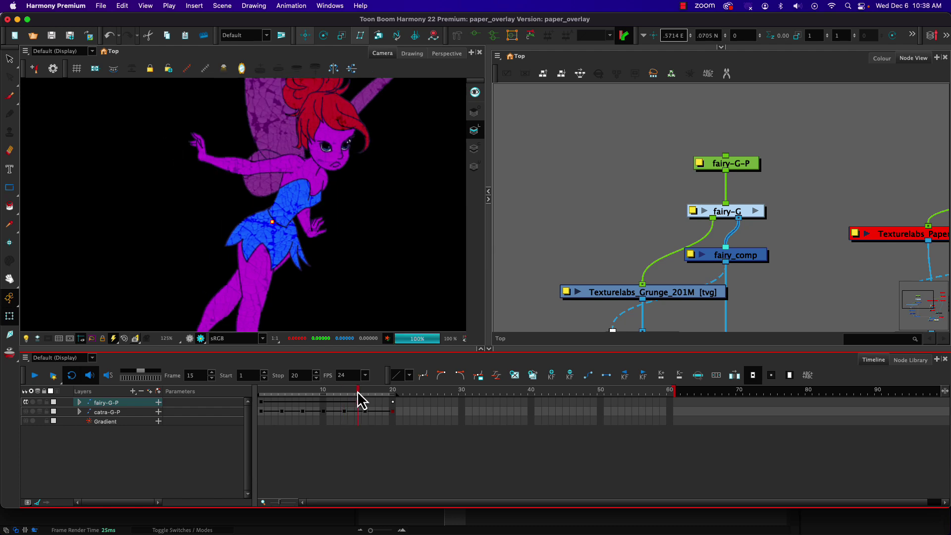
click(262, 394)
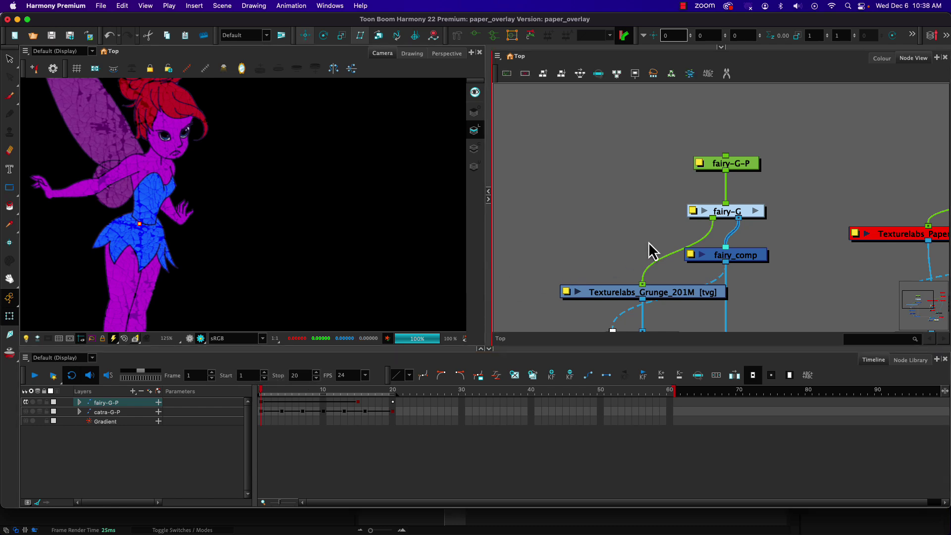
Enable the disabled Catra node chain and the Gradient node with D.
drag(831, 267, 587, 192)
scroll(589, 192, down, 2)
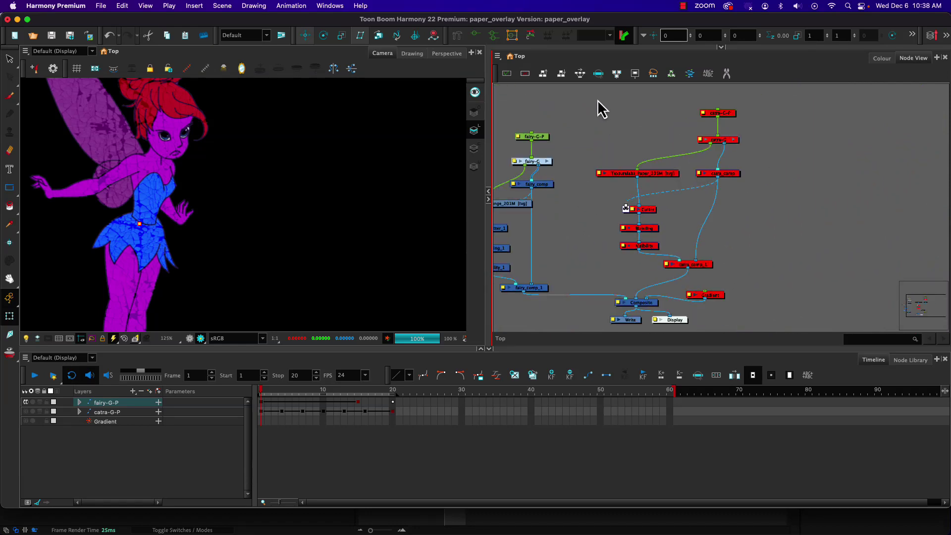
drag(599, 99, 771, 269)
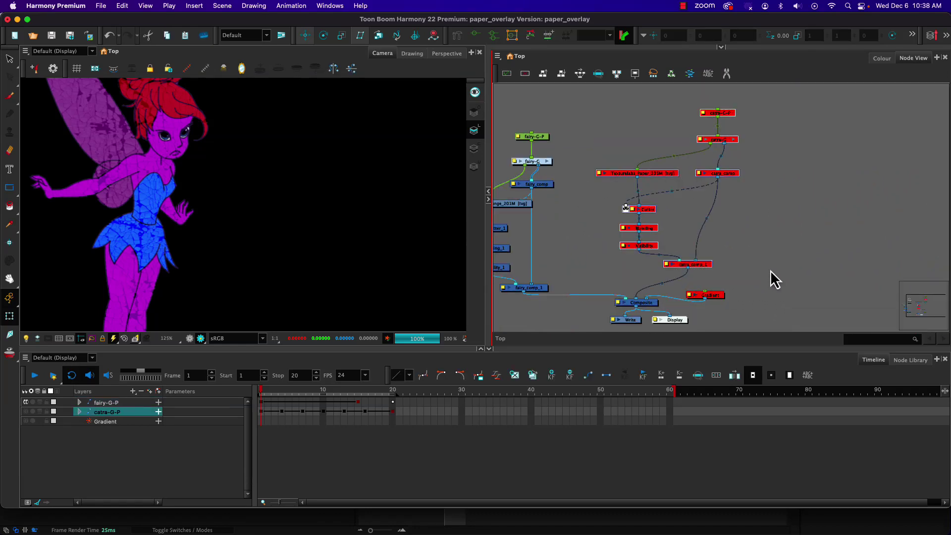
key(d)
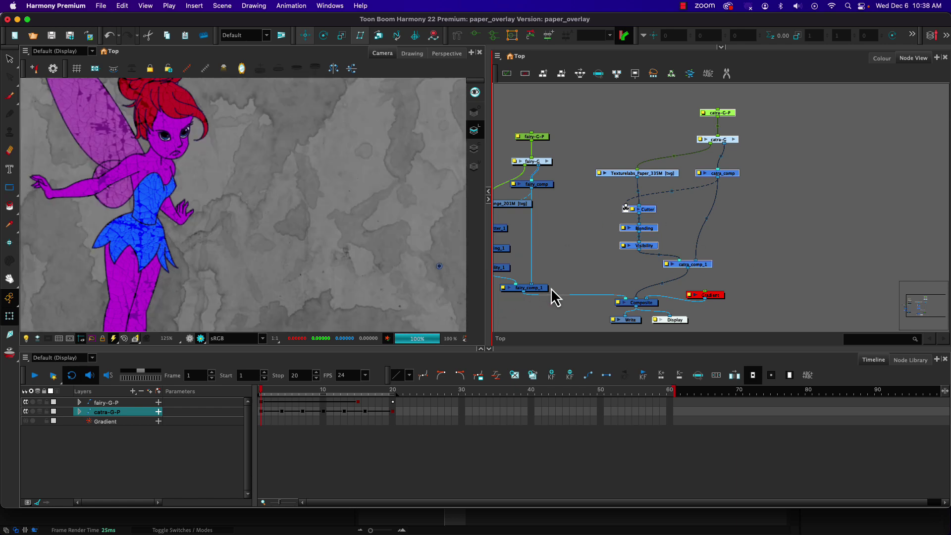
click(716, 296)
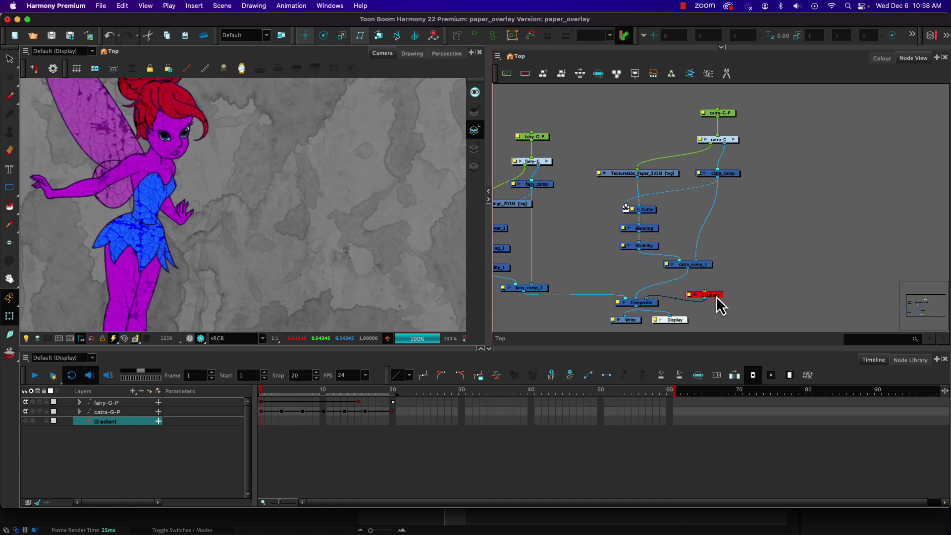
key(d)
Select Texturelabs_Paper_335M, turn off the rendered preview and recentre the camera view.
drag(602, 267, 665, 249)
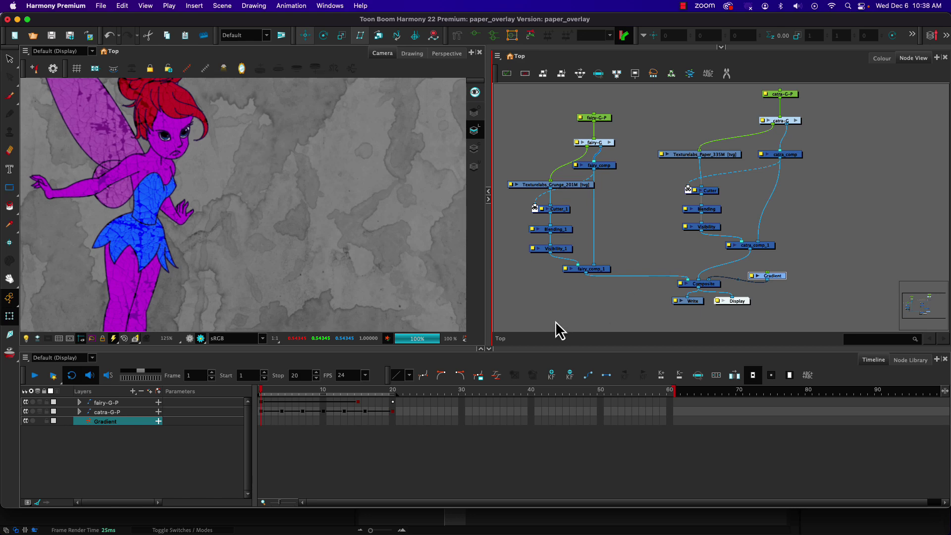
scroll(327, 264, down, 4)
scroll(327, 264, up, 2)
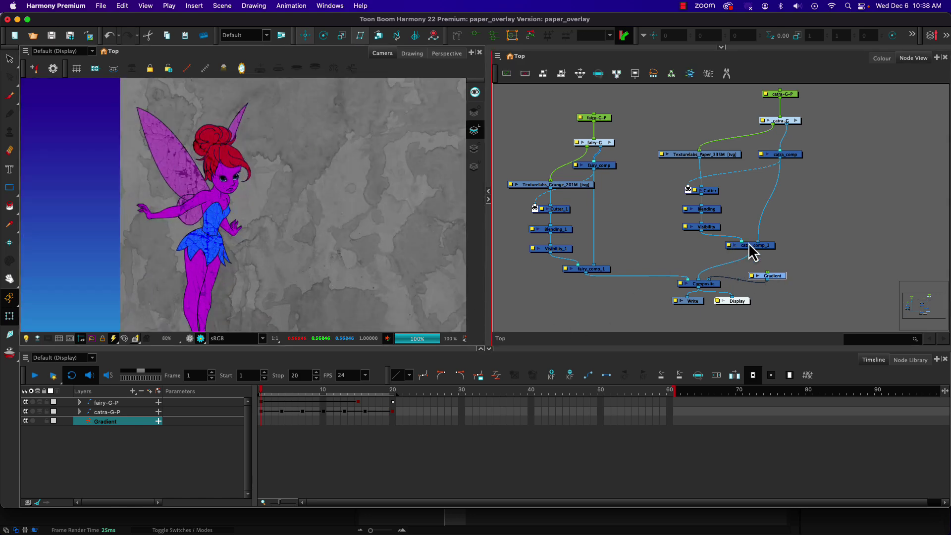
click(717, 162)
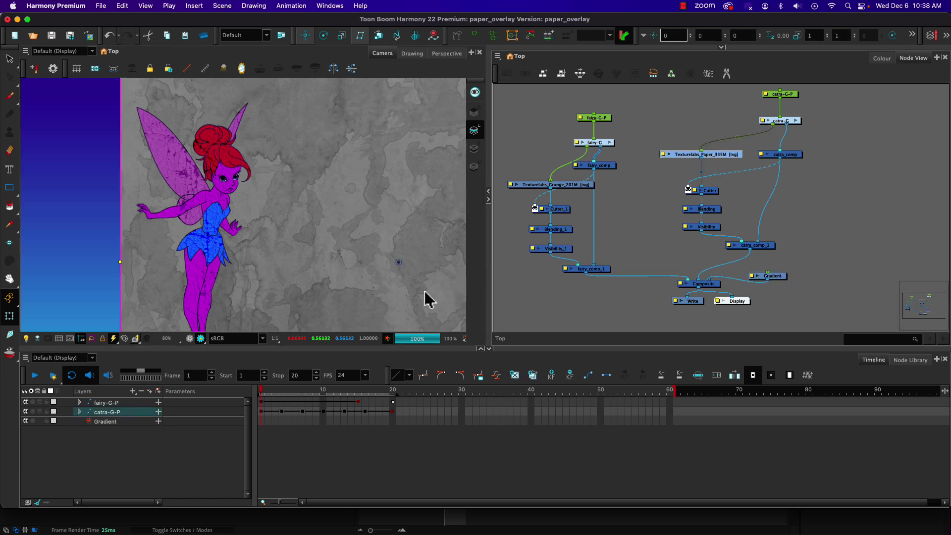
click(189, 338)
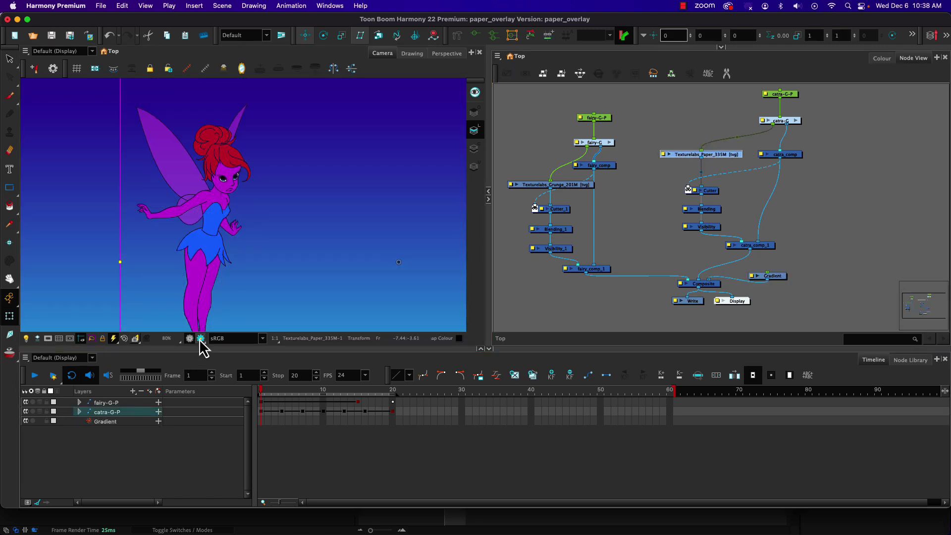
scroll(255, 268, down, 3)
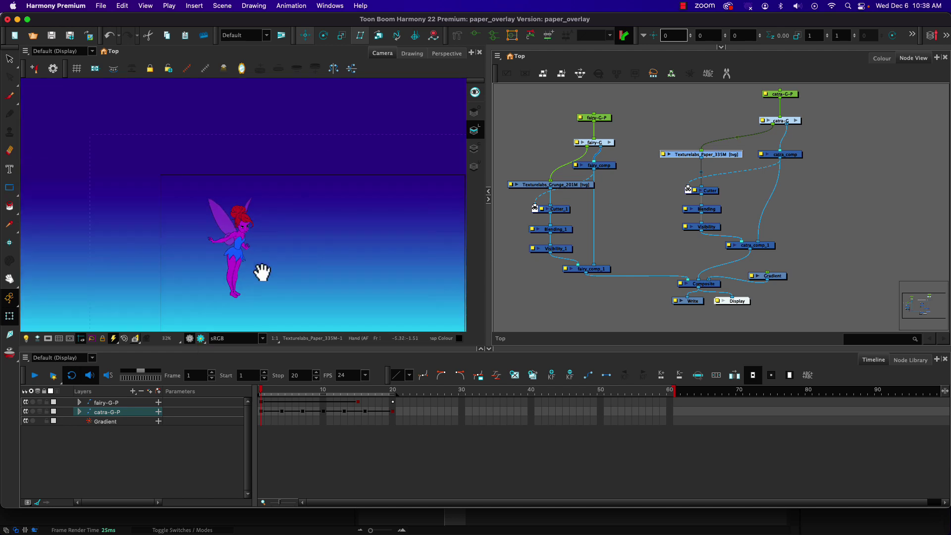
drag(262, 270, 213, 223)
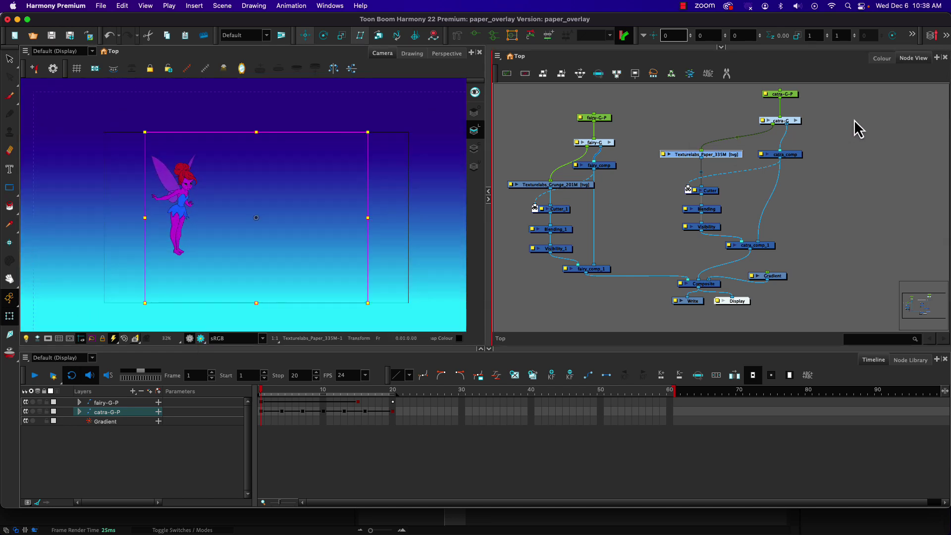
Enter the catra-G group and select all six of Catra's body-part backdrops.
click(795, 121)
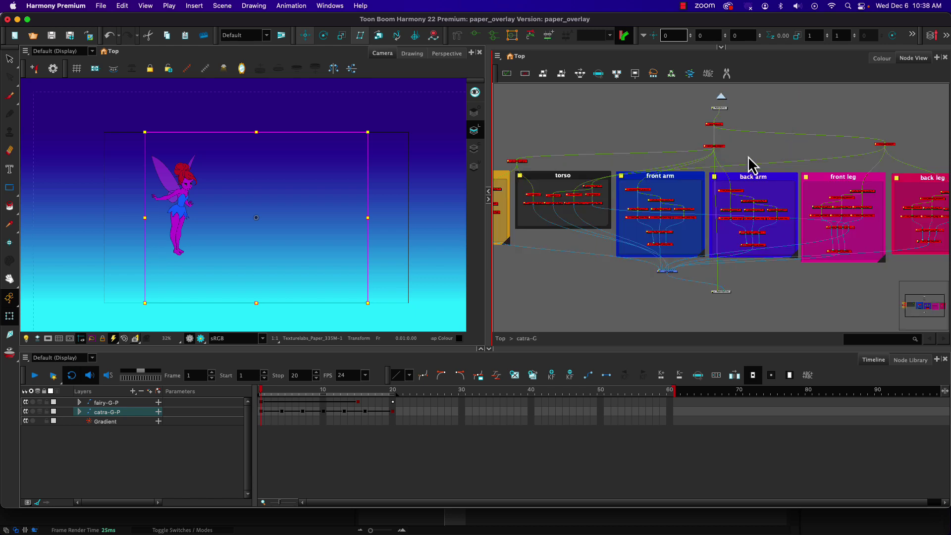
scroll(643, 167, down, 3)
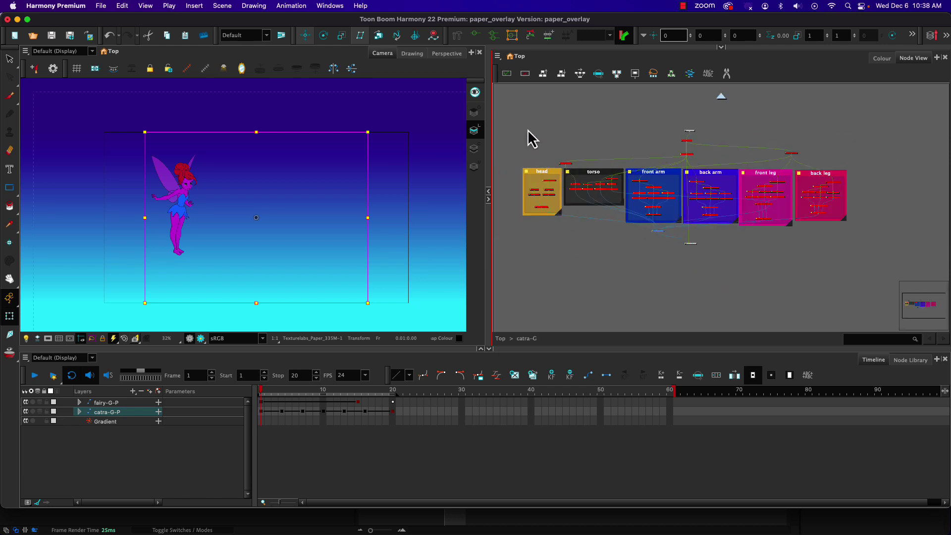
drag(527, 132, 873, 251)
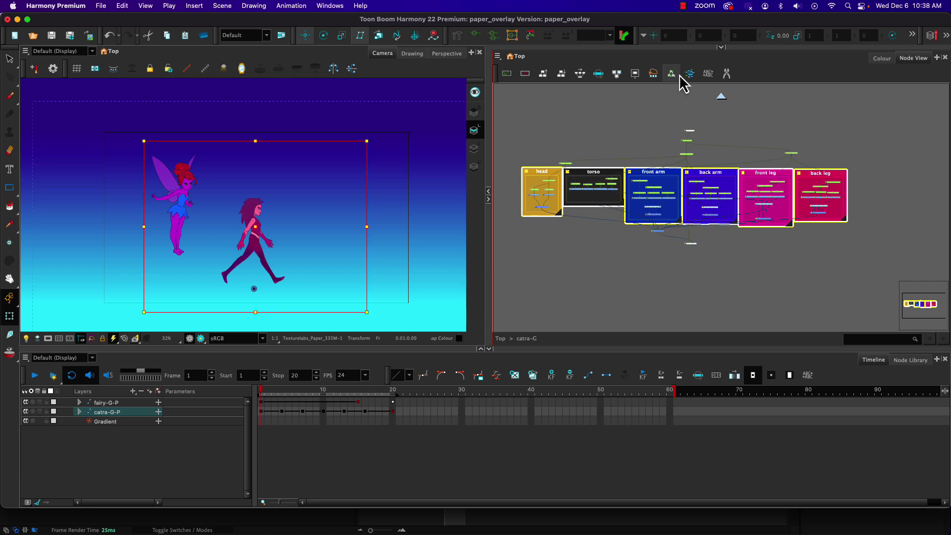
Back at Top, reconnect catra-G's output cable and play the walk animation.
click(722, 97)
drag(728, 217, 731, 221)
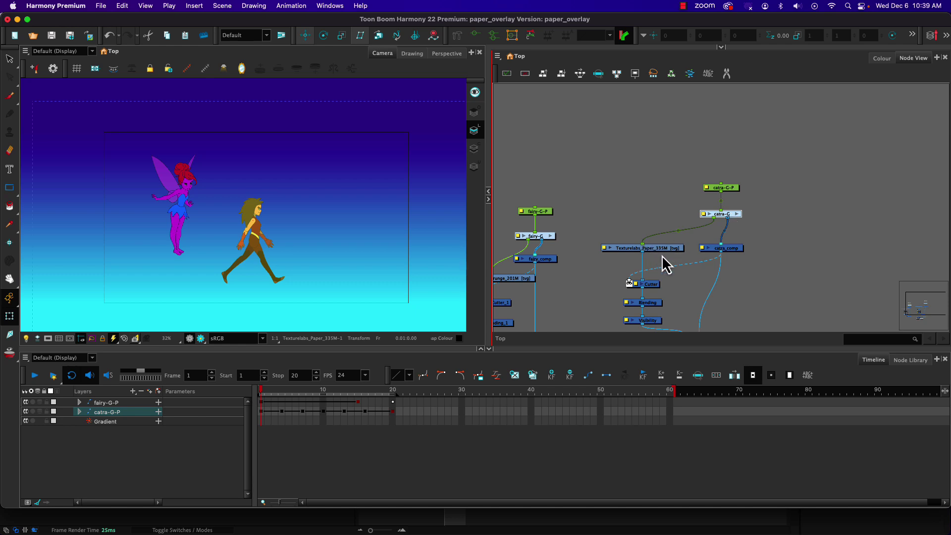
key(Return)
drag(596, 295, 608, 246)
key(Return)
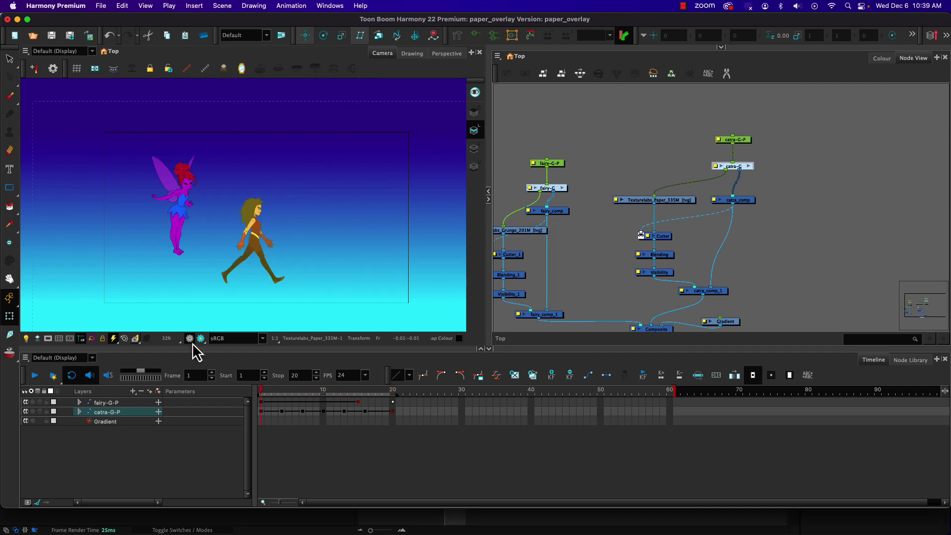
Turn Render Preview back on and check Catra at frames 3, 8, 16 and 1.
click(200, 338)
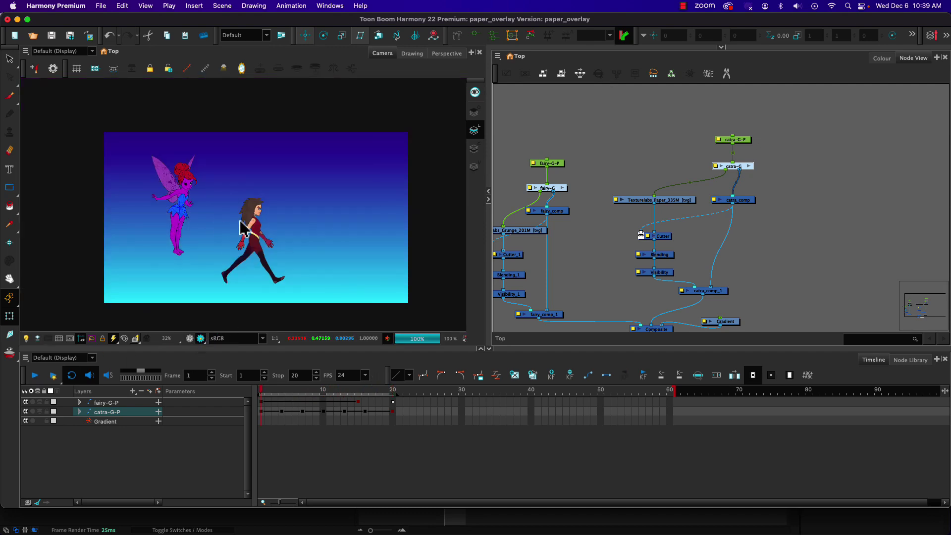
scroll(251, 219, up, 8)
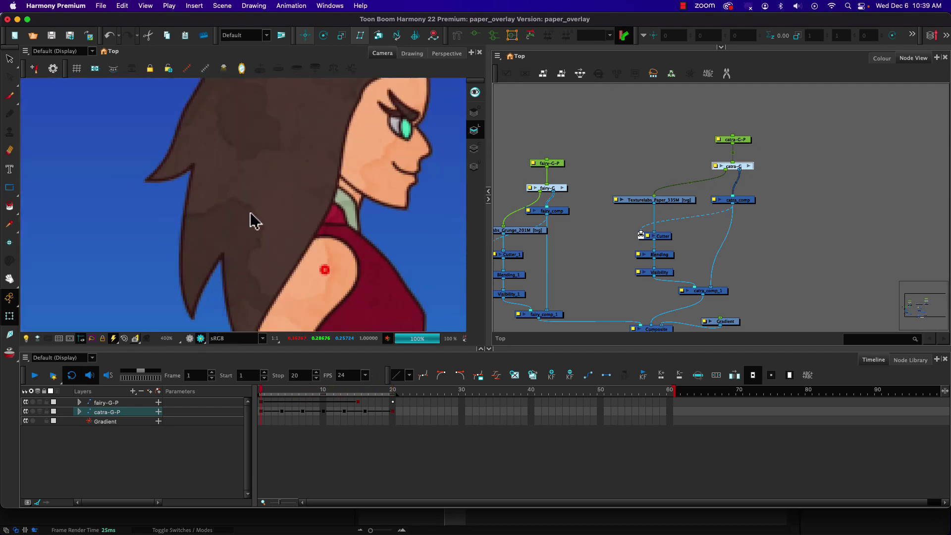
scroll(250, 219, down, 3)
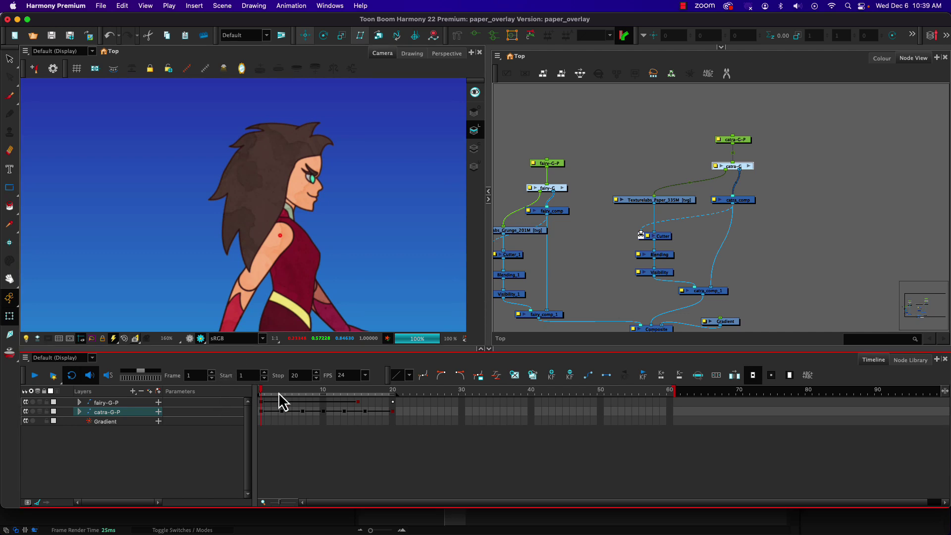
click(279, 393)
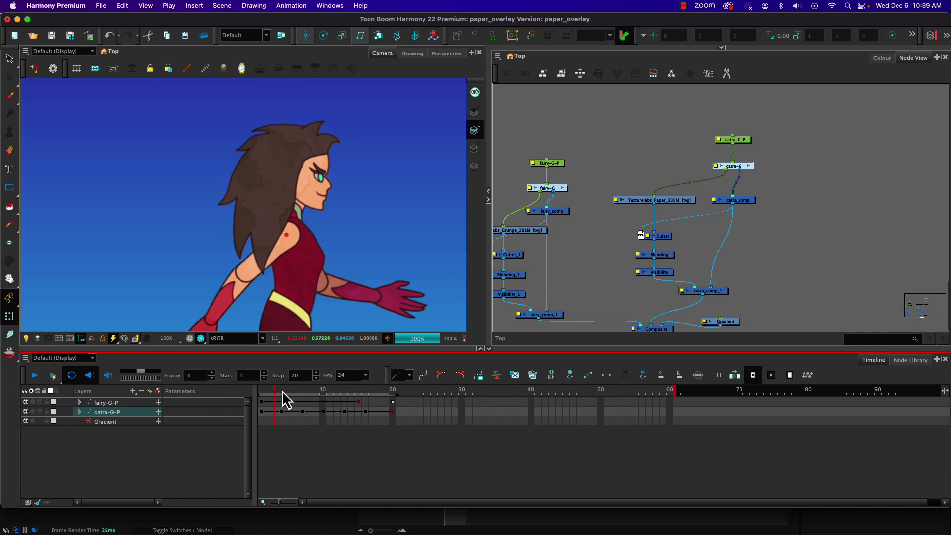
click(307, 393)
click(366, 391)
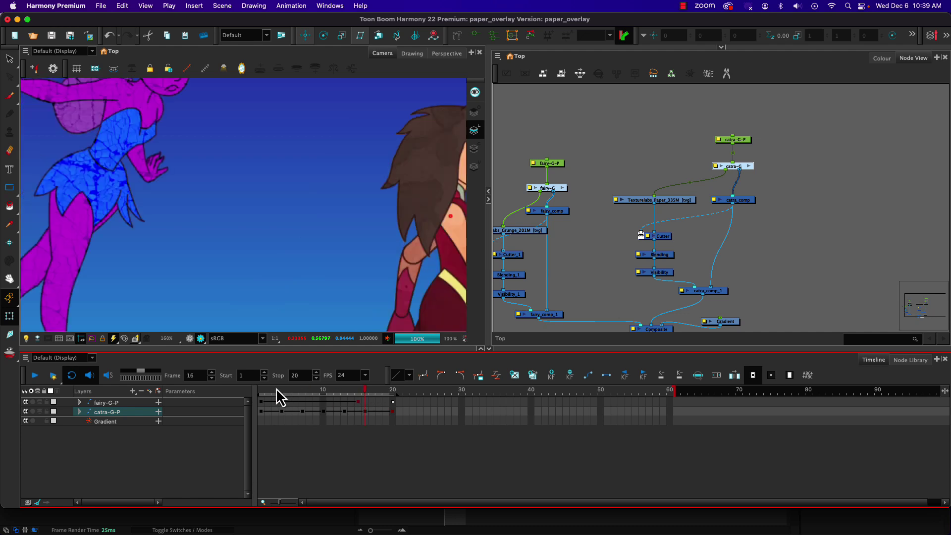
click(263, 392)
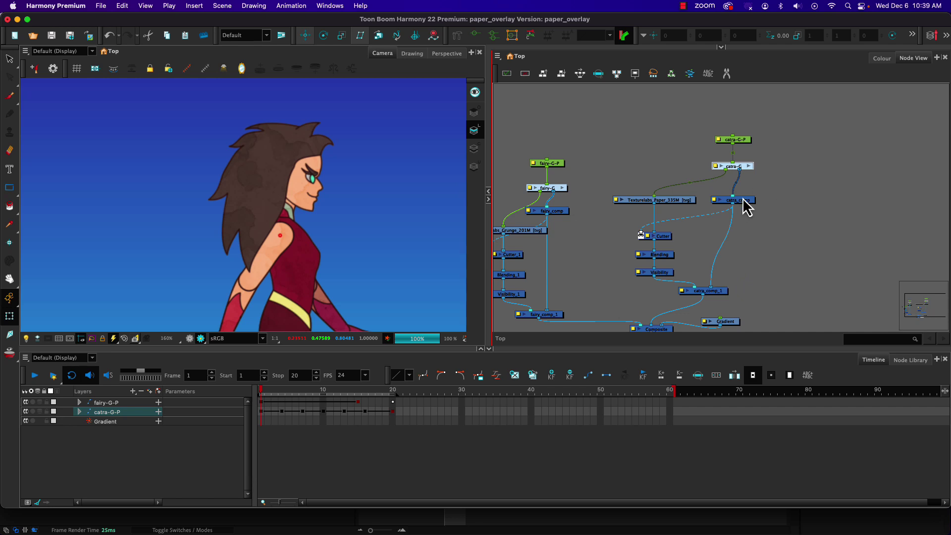
Nudge catra_comp slightly right, then scrub frames 3 through 14 and back to 1.
mouse_move(747, 208)
mouse_down()
mouse_move(754, 202)
mouse_move(754, 211)
mouse_up()
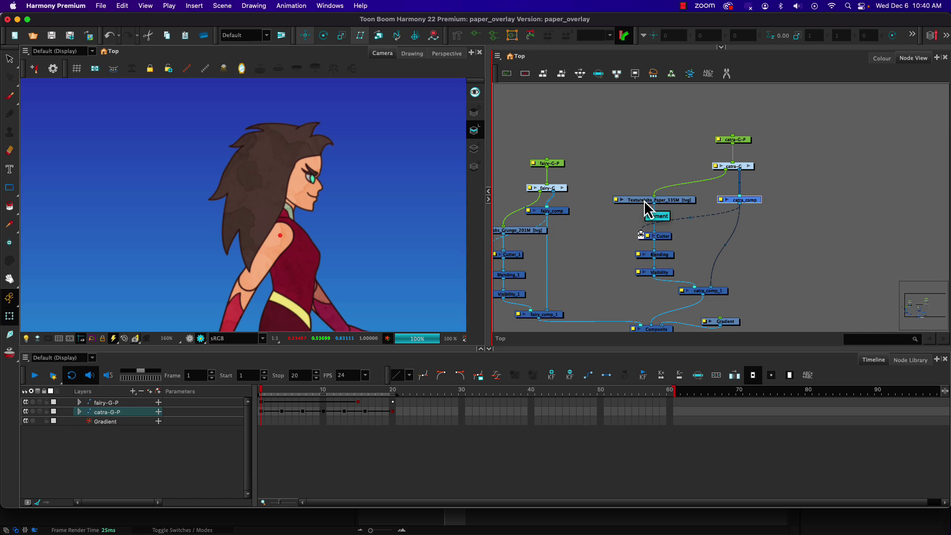
click(302, 406)
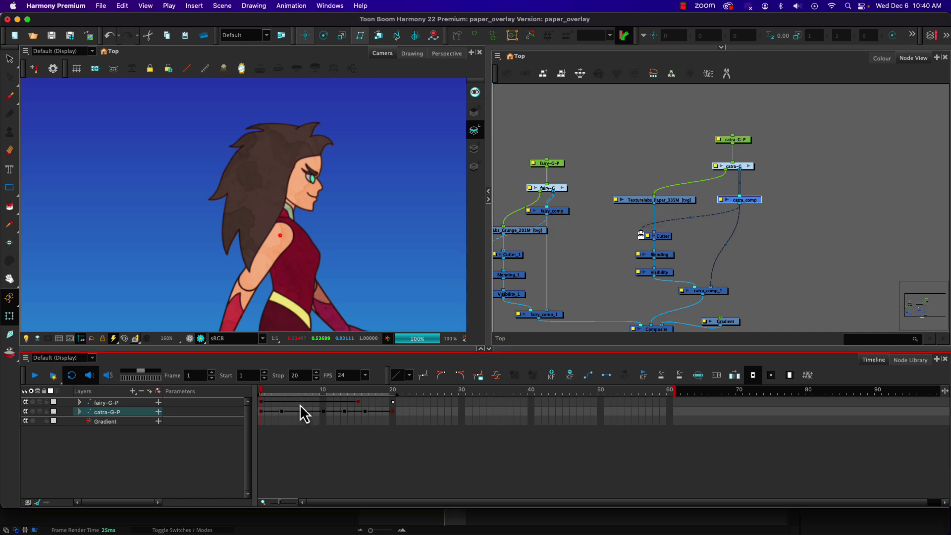
drag(262, 392, 272, 390)
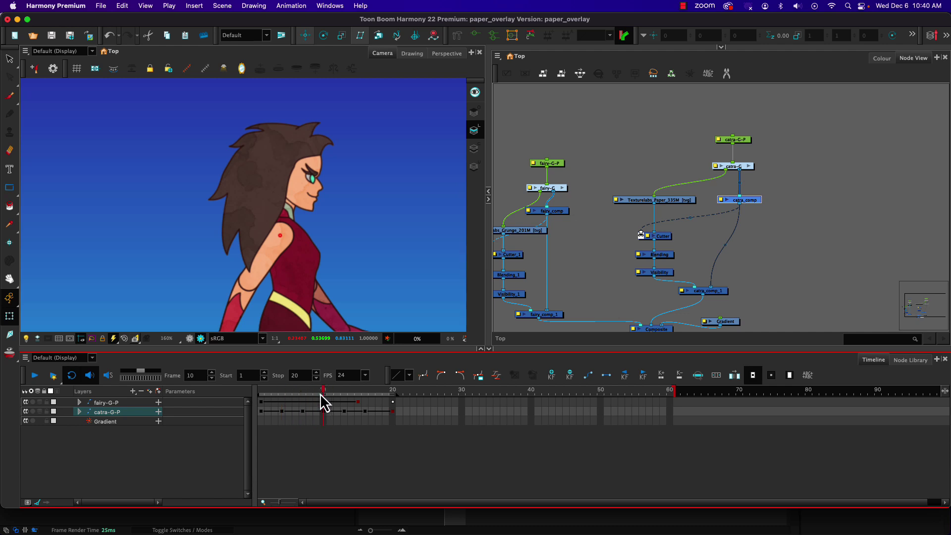
drag(320, 395, 351, 399)
drag(306, 394, 260, 391)
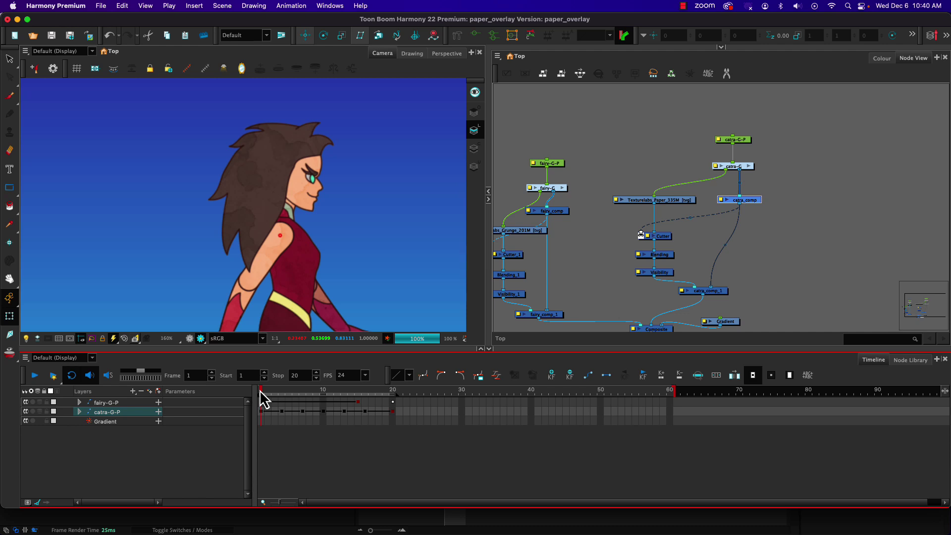
scroll(291, 270, down, 4)
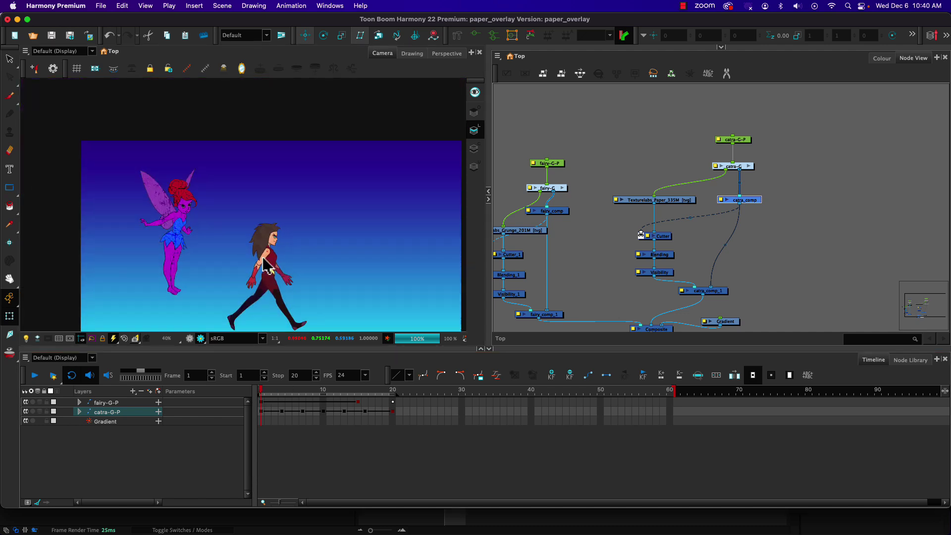